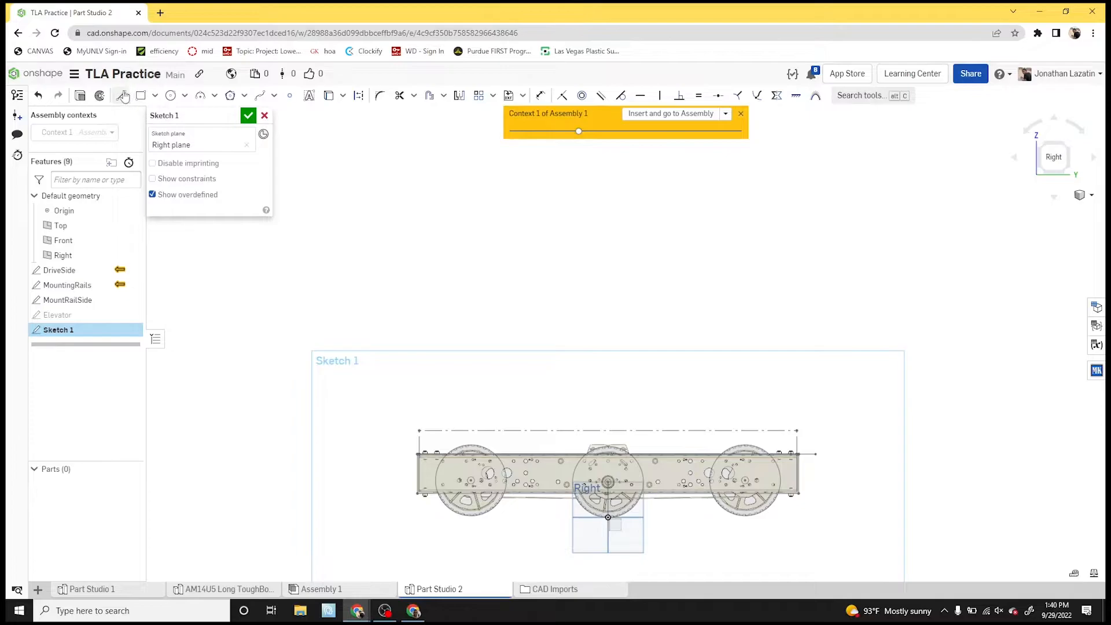
- Draw a horizontal construction line about 106 in long below the drivetrain, extending past both ends
{"action": "key", "text": "d"}
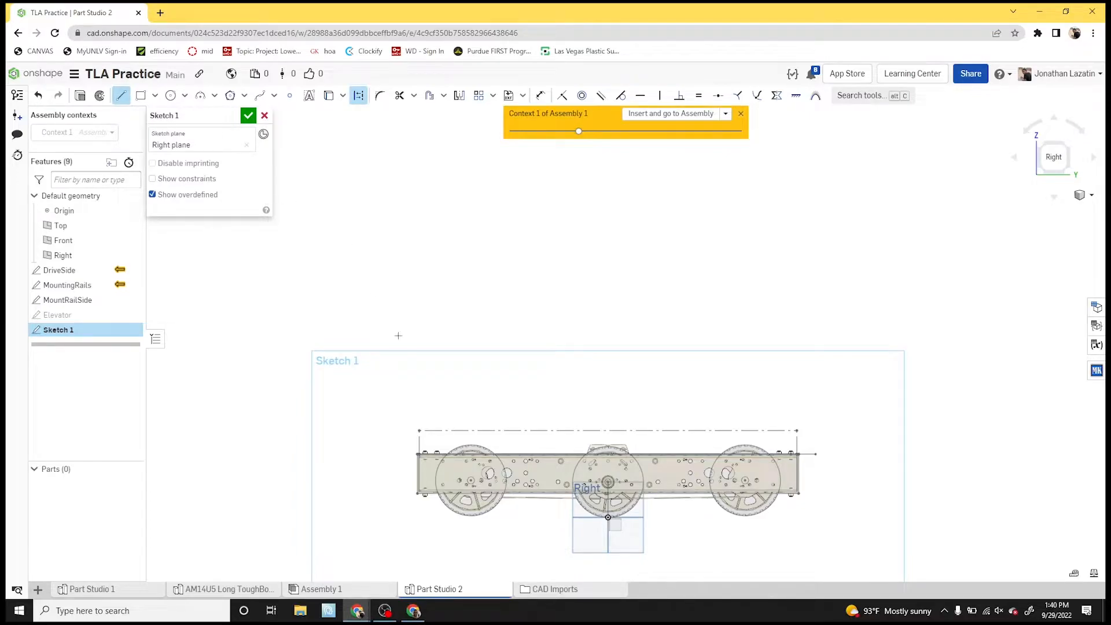
{"action": "scroll", "coordinate": [398, 335], "scroll_direction": "down", "scroll_amount": 3}
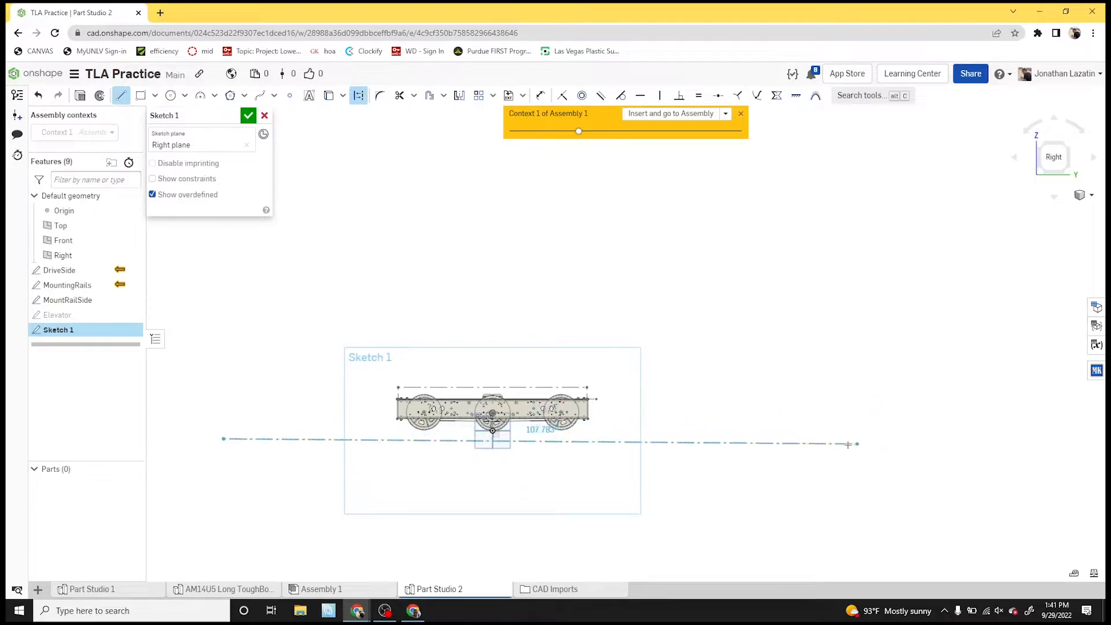
{"action": "left_click", "coordinate": [849, 440]}
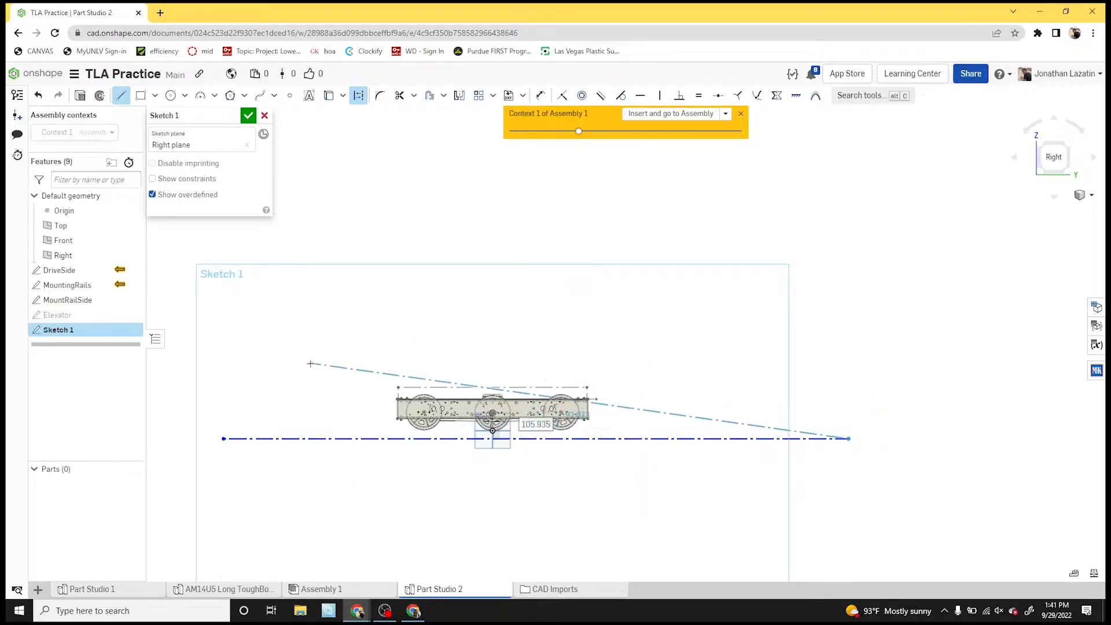
- Constrain the long construction line with Tangent so it passes through the origin beneath the middle wheel
{"action": "key", "text": "t"}
{"action": "scroll", "coordinate": [504, 417], "scroll_direction": "up", "scroll_amount": 10}
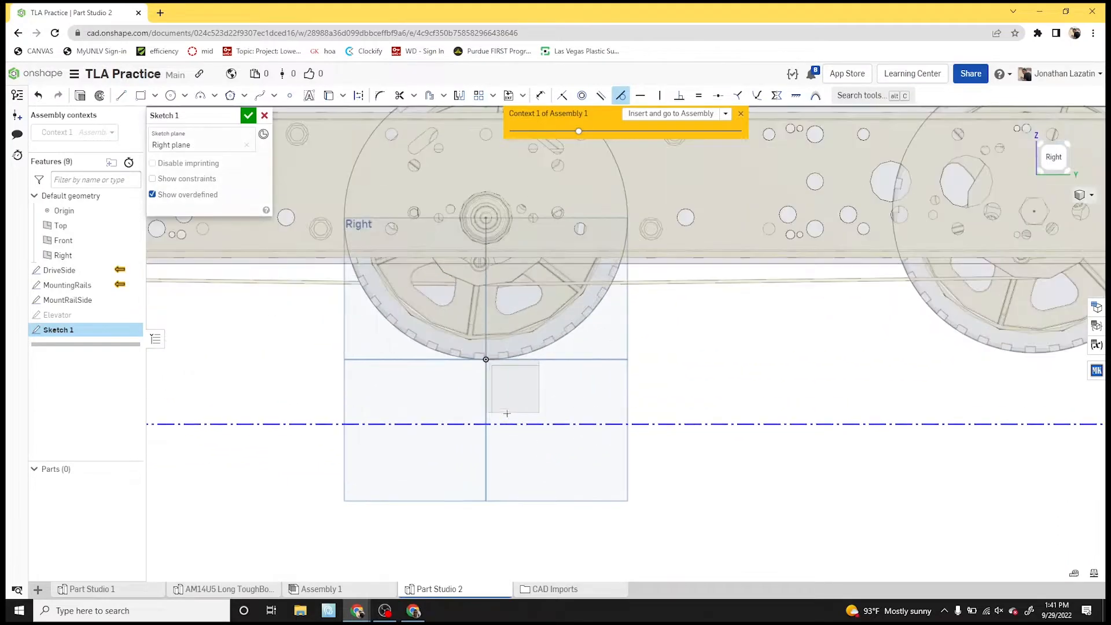
{"action": "left_click", "coordinate": [506, 425]}
{"action": "scroll", "coordinate": [491, 385], "scroll_direction": "up", "scroll_amount": 5}
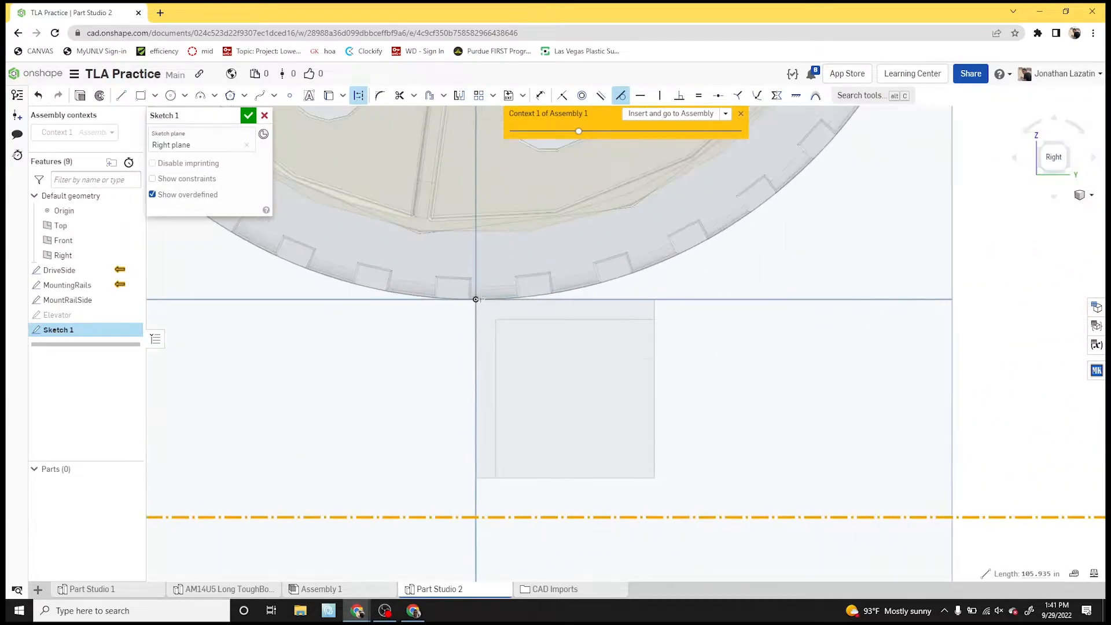
{"action": "left_click", "coordinate": [476, 299]}
{"action": "scroll", "coordinate": [666, 420], "scroll_direction": "down", "scroll_amount": 10}
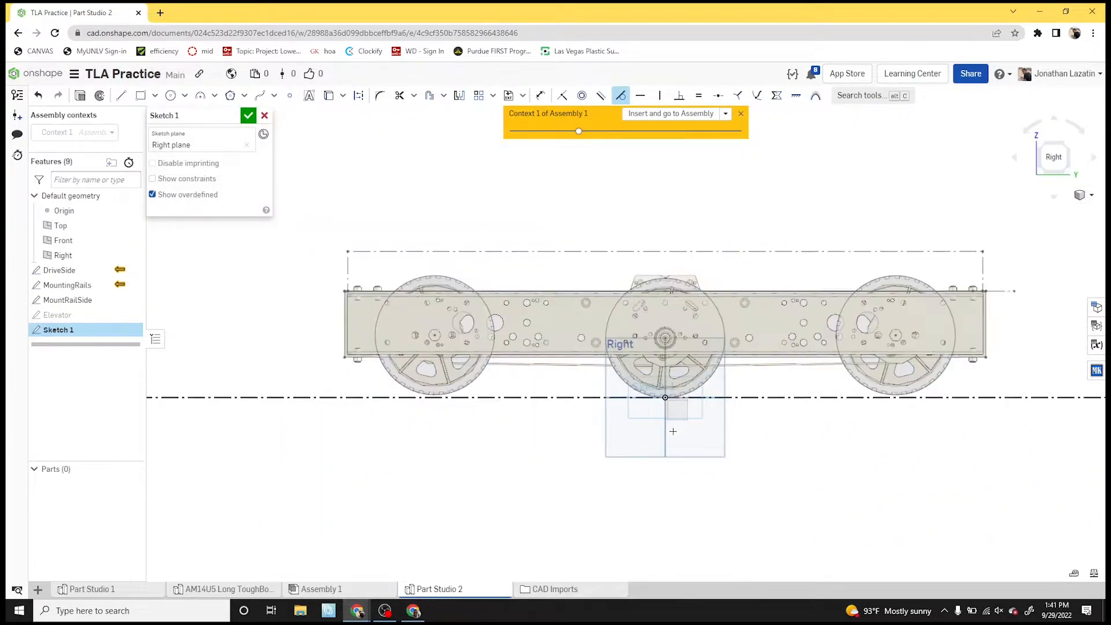
{"action": "scroll", "coordinate": [483, 411], "scroll_direction": "down", "scroll_amount": 1}
{"action": "key", "text": "g"}
{"action": "left_click", "coordinate": [338, 411]}
{"action": "left_click", "coordinate": [415, 291]}
{"action": "key", "text": "Escape"}
{"action": "key", "text": "ctrl+z"}
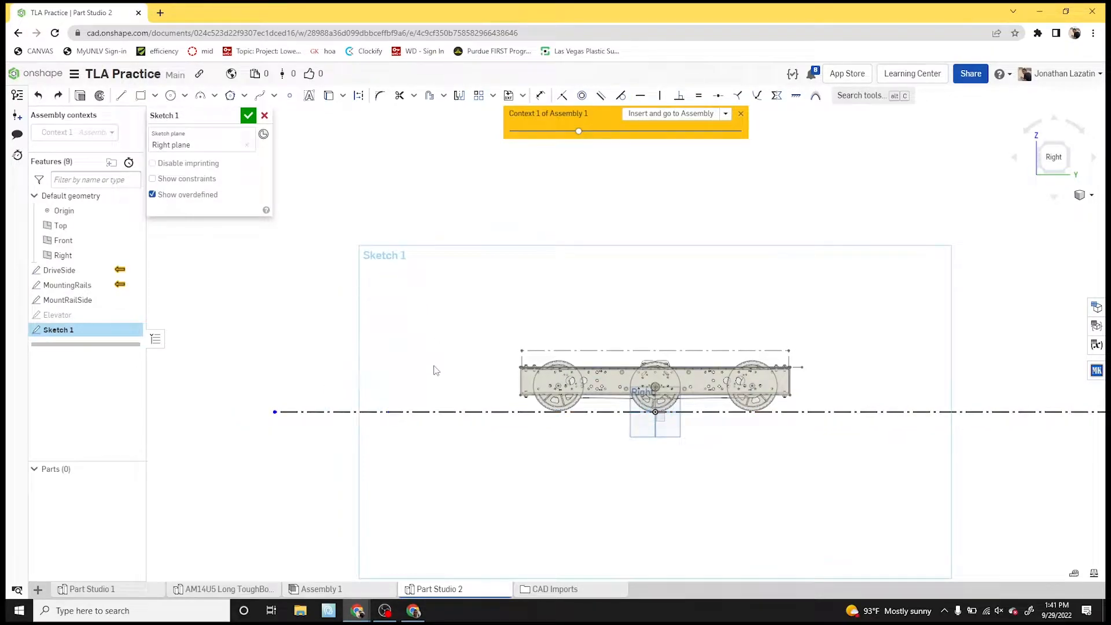
- Draw a construction corner rectangle about 9.2 in wide and 15.25 in tall on the ground line, left of the drivetrain
{"action": "key", "text": "g"}
{"action": "key", "text": "q"}
{"action": "left_click", "coordinate": [342, 412]}
{"action": "left_click", "coordinate": [419, 285]}
- Set the rectangle's height above the ground line to 2.5 ft
{"action": "key", "text": "u"}
{"action": "left_click", "coordinate": [313, 343]}
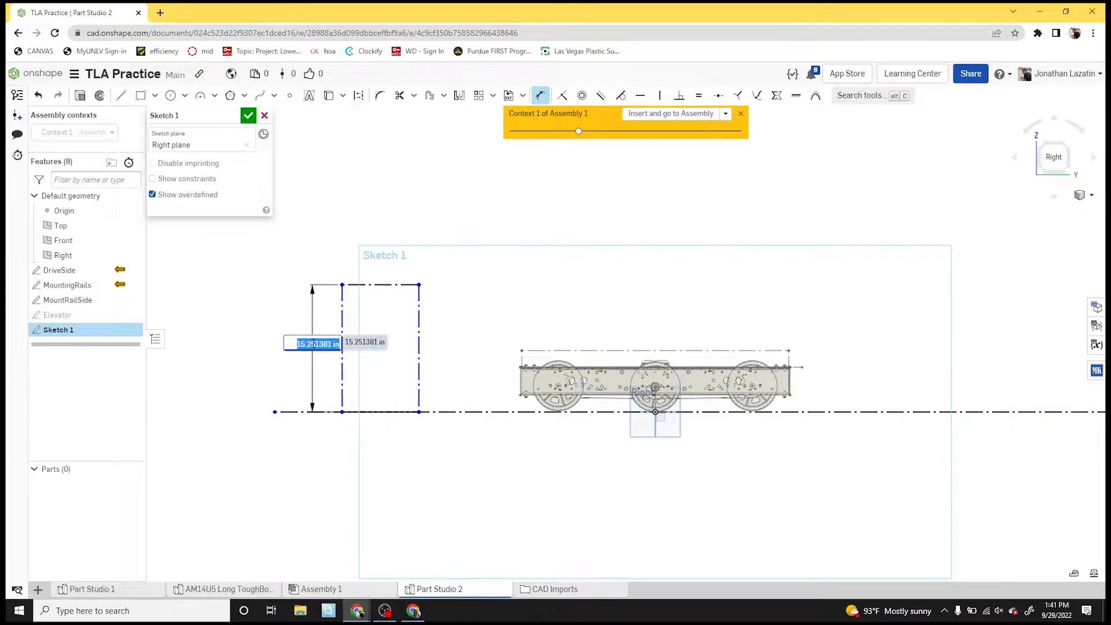
{"action": "type", "text": "30"}
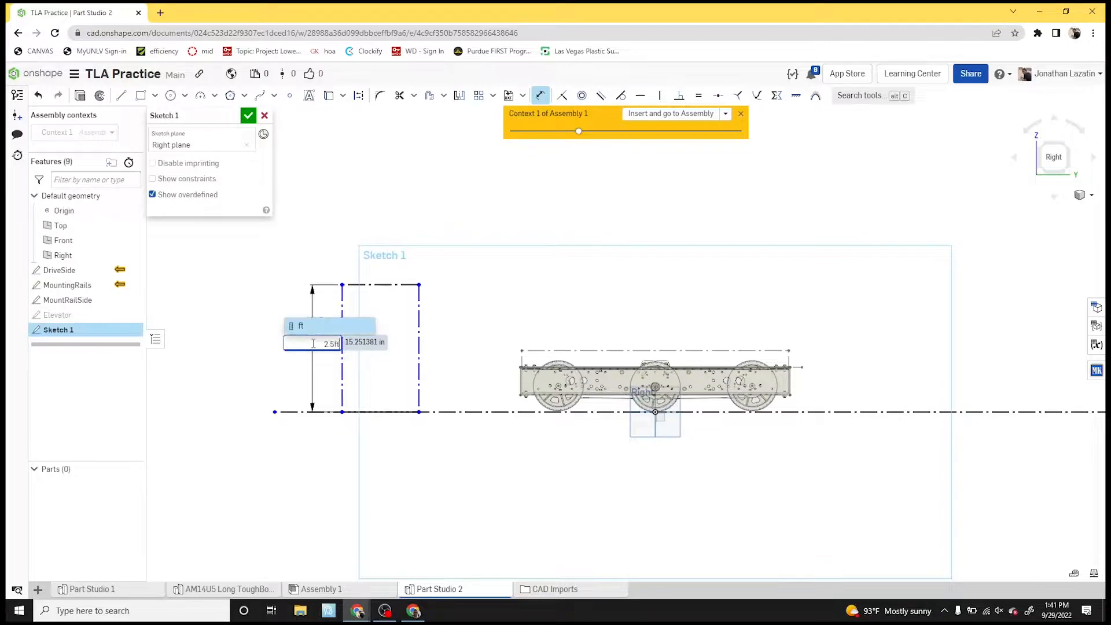
{"action": "key", "text": "Return"}
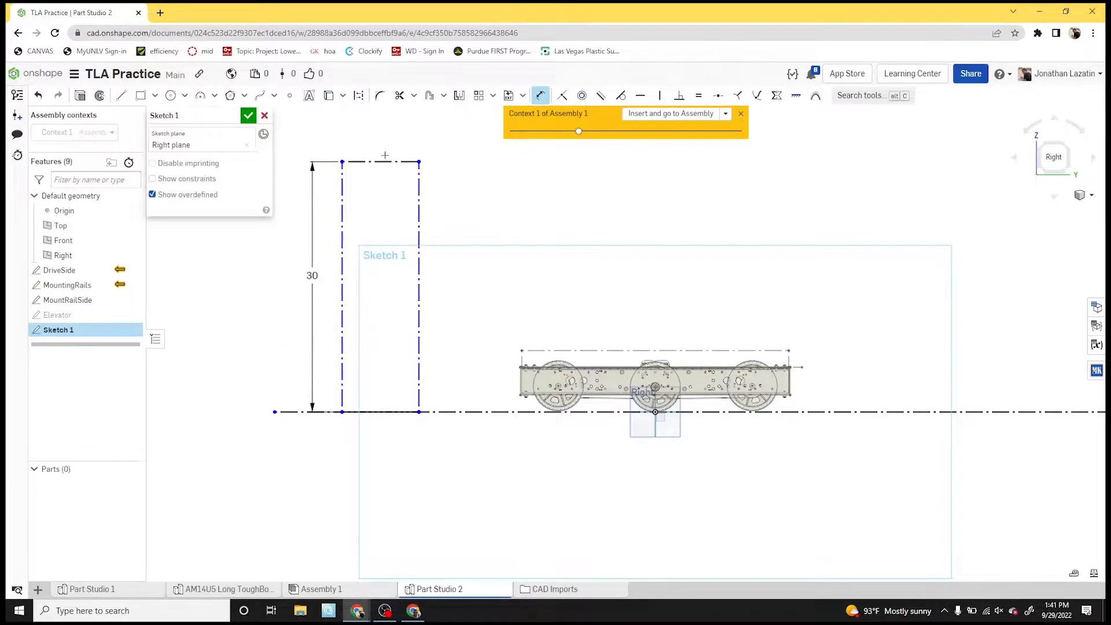
- Dimension the rectangle's width as 13 in and revise it to 20 in
{"action": "left_click", "coordinate": [385, 161]}
{"action": "left_click", "coordinate": [390, 144]}
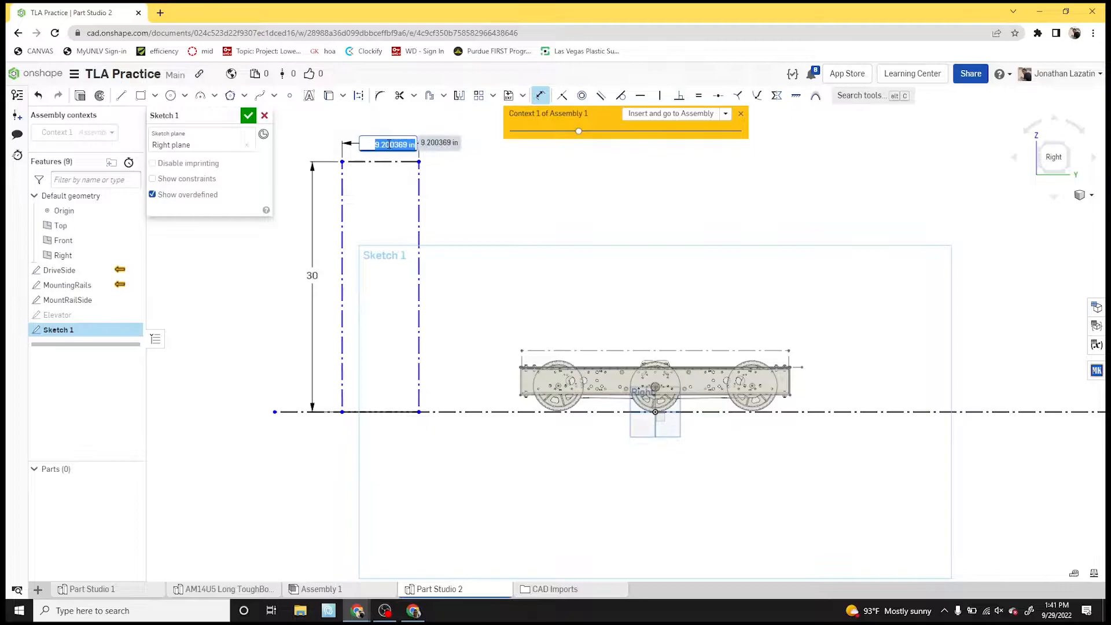
{"action": "type", "text": "13"}
{"action": "key", "text": "Return"}
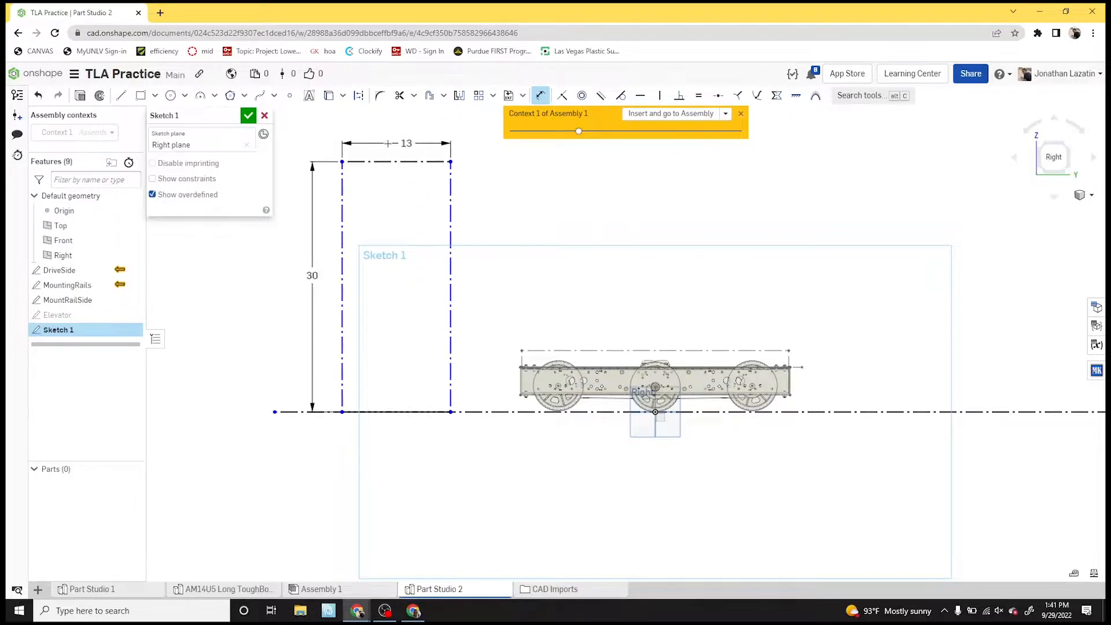
{"action": "double_click", "coordinate": [388, 144]}
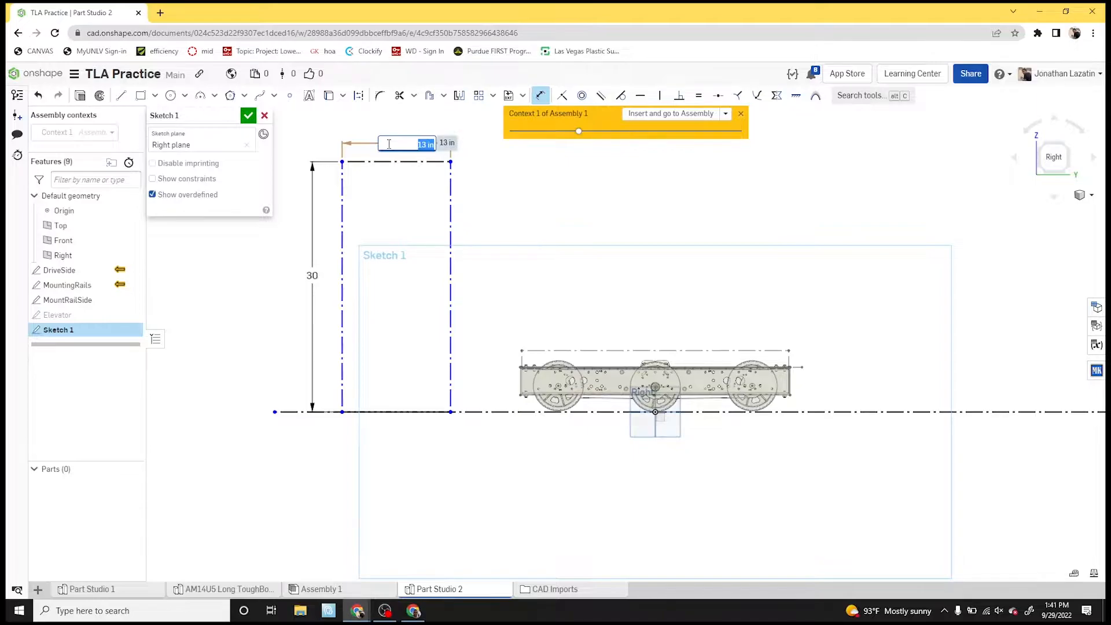
{"action": "type", "text": "20"}
{"action": "key", "text": "Return"}
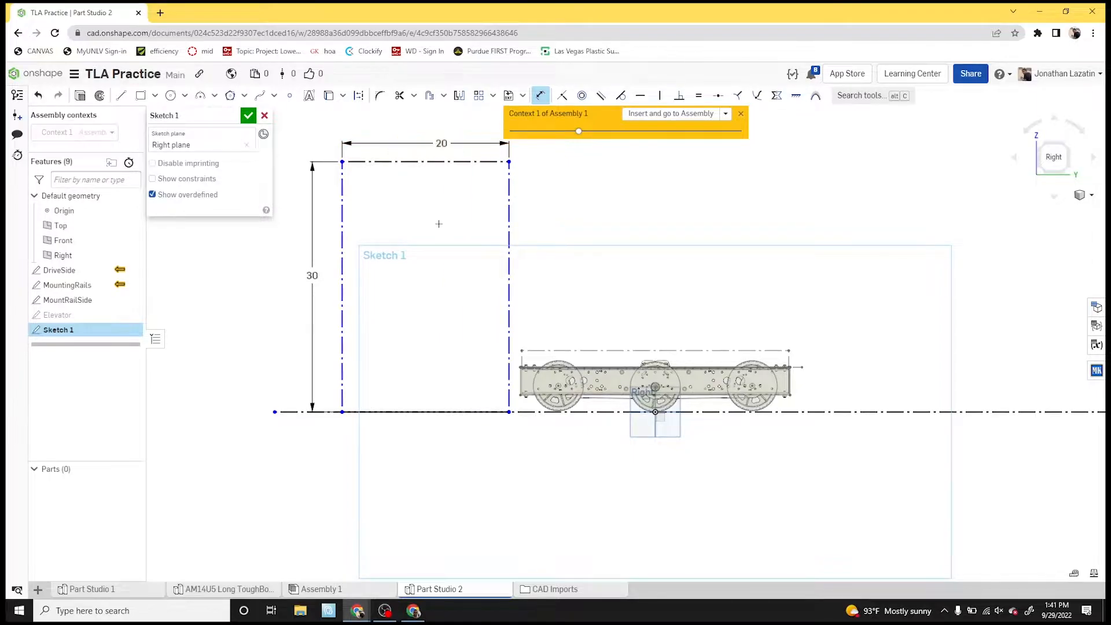
- Dimension the gap between the rectangle and the drivetrain rail's left end as 5 in and remove that dimension
{"action": "scroll", "coordinate": [440, 223], "scroll_direction": "down", "scroll_amount": 3}
{"action": "middle_click_drag", "start_coordinate": [507, 202], "coordinate": [449, 252]}
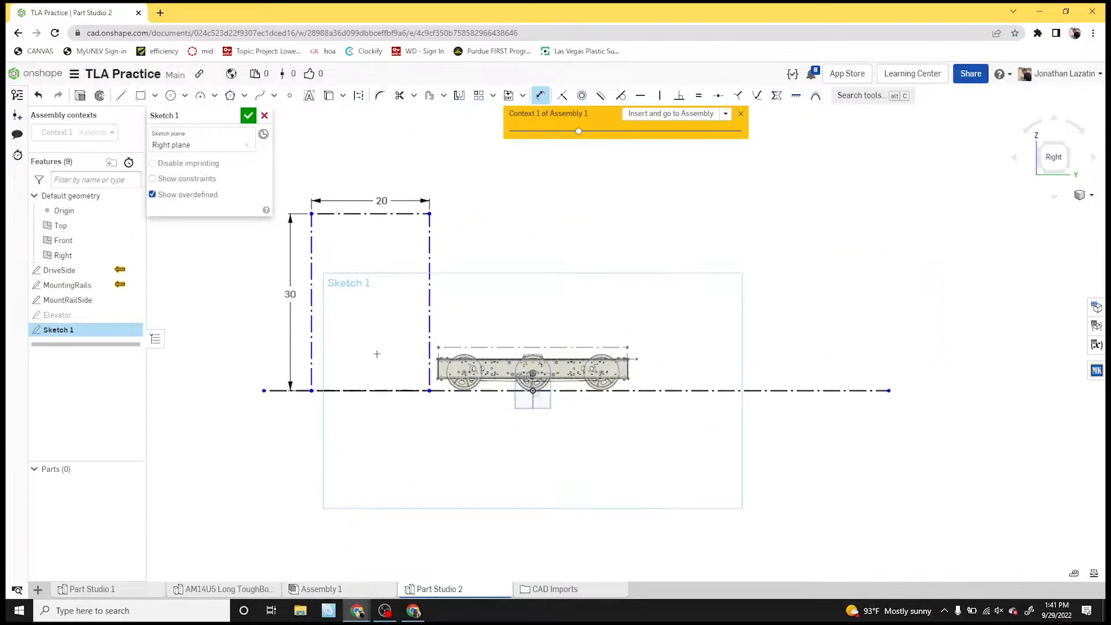
{"action": "key", "text": "Escape"}
{"action": "scroll", "coordinate": [432, 382], "scroll_direction": "up", "scroll_amount": 5}
{"action": "key", "text": "d"}
{"action": "scroll", "coordinate": [447, 361], "scroll_direction": "up", "scroll_amount": 5}
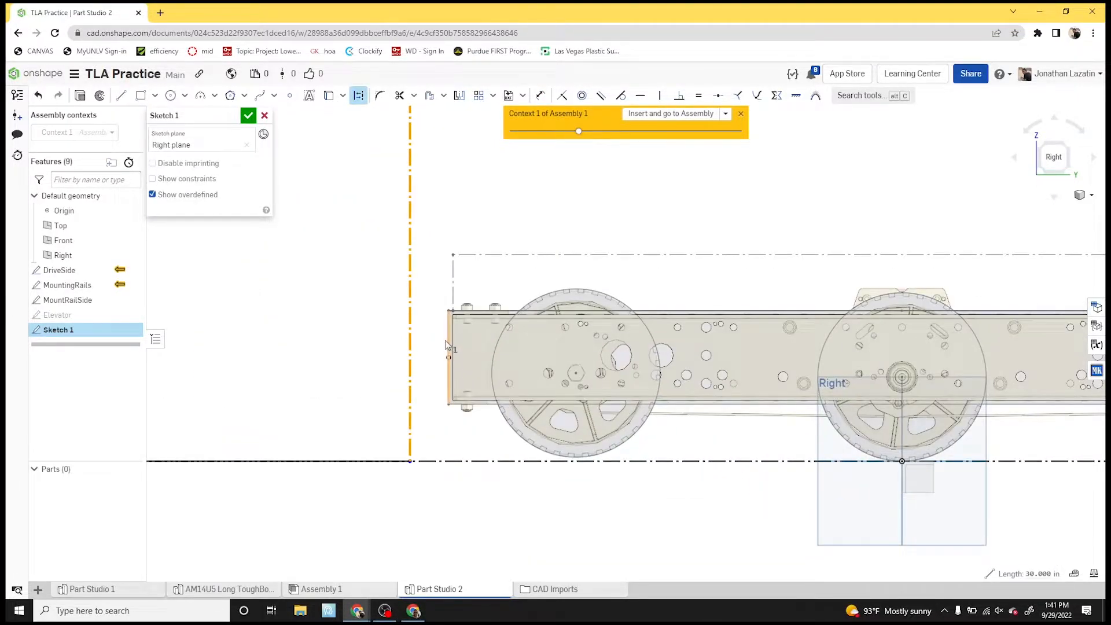
{"action": "key", "text": "u"}
{"action": "left_click", "coordinate": [451, 337]}
{"action": "left_click", "coordinate": [410, 337]}
{"action": "left_click", "coordinate": [428, 317]}
{"action": "type", "text": "5"}
{"action": "key", "text": "Return"}
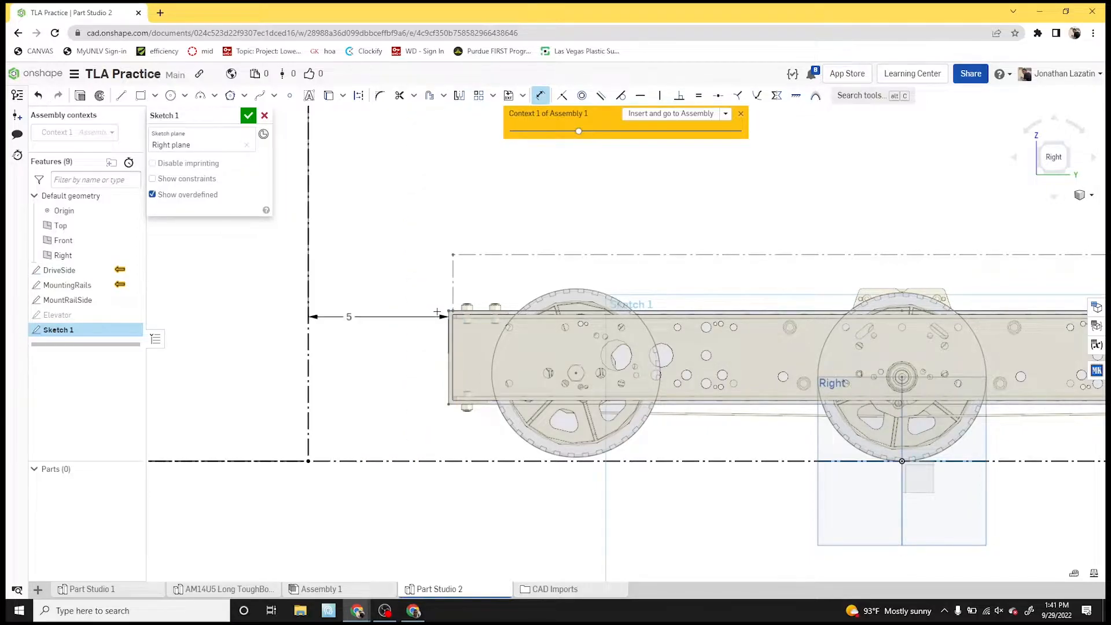
{"action": "left_click", "coordinate": [368, 317]}
{"action": "key", "text": "Delete"}
- Move the 20 in wide rectangle along the ground line, farther away from the drivetrain
{"action": "scroll", "coordinate": [367, 315], "scroll_direction": "down", "scroll_amount": 6}
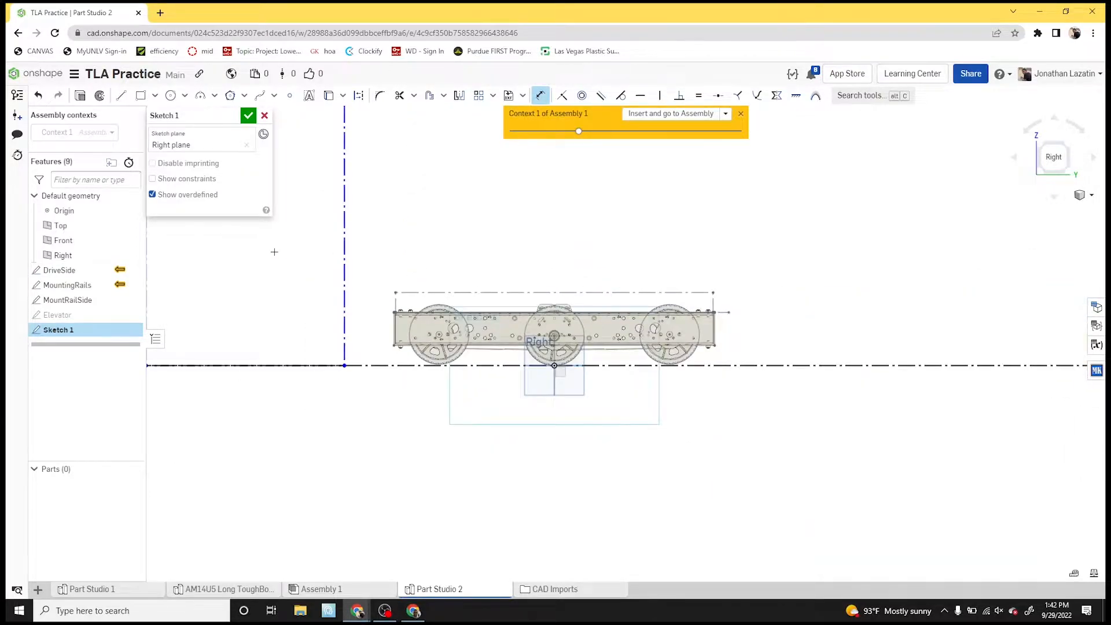
{"action": "scroll", "coordinate": [279, 253], "scroll_direction": "down", "scroll_amount": 5}
{"action": "middle_click_drag", "start_coordinate": [332, 249], "coordinate": [398, 391]}
{"action": "scroll", "coordinate": [370, 358], "scroll_direction": "up", "scroll_amount": 4}
{"action": "key", "text": "Escape"}
{"action": "left_click_drag", "start_coordinate": [392, 336], "coordinate": [264, 348]}
- Rename the sketch as Goal and finish it
{"action": "left_click", "coordinate": [231, 116]}
{"action": "type", "text": "Goal"}
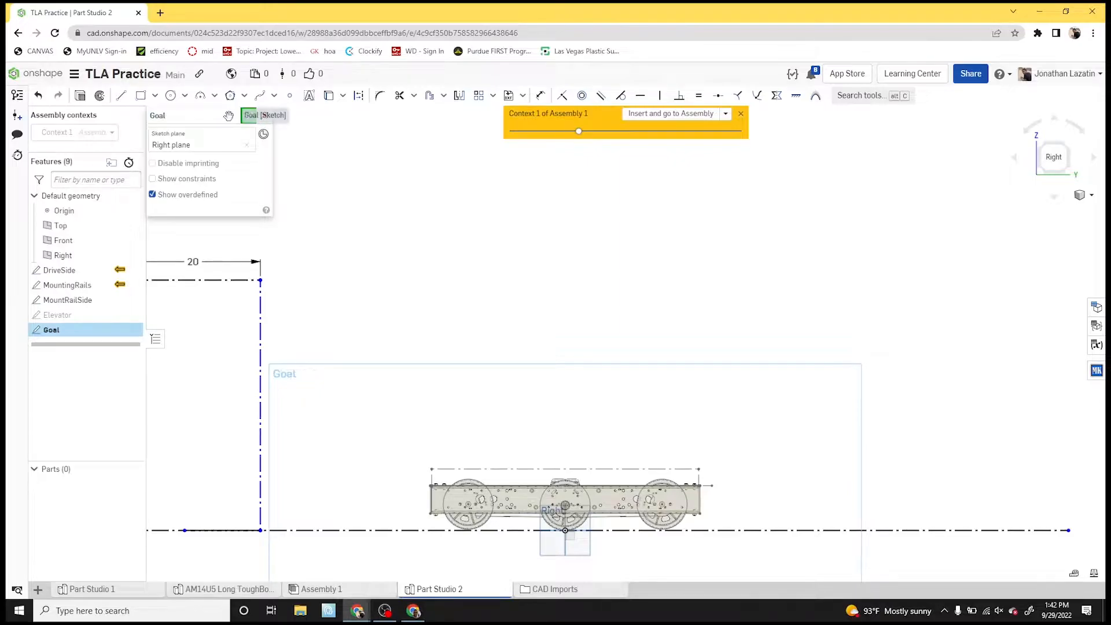
{"action": "left_click", "coordinate": [248, 115]}
- Create a new sketch on the Right plane
{"action": "scroll", "coordinate": [365, 344], "scroll_direction": "down", "scroll_amount": 3}
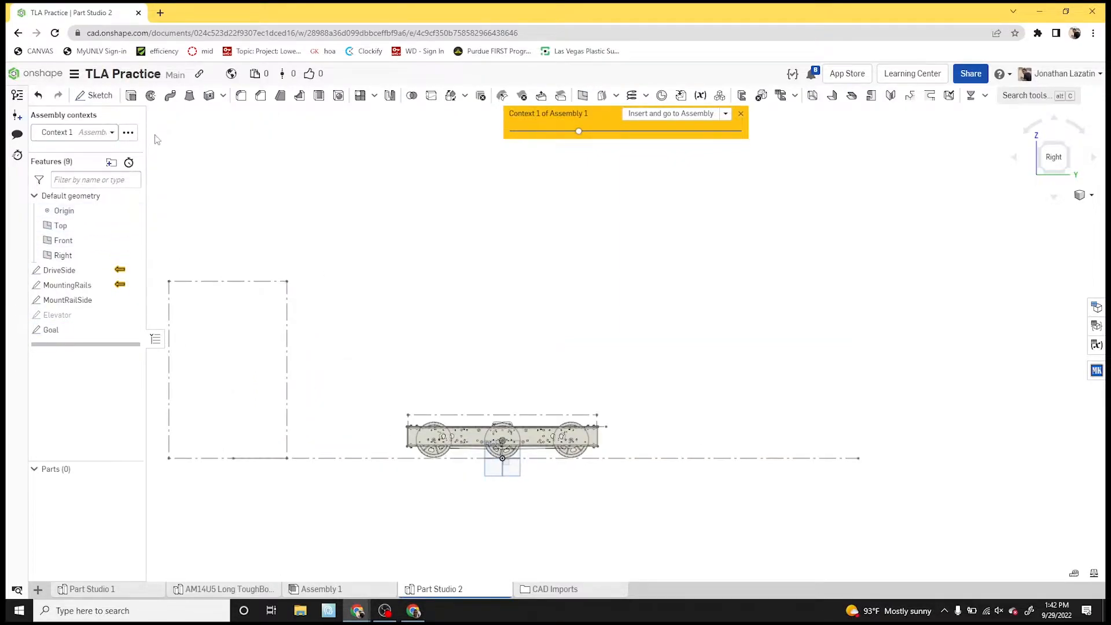
{"action": "left_click", "coordinate": [96, 95]}
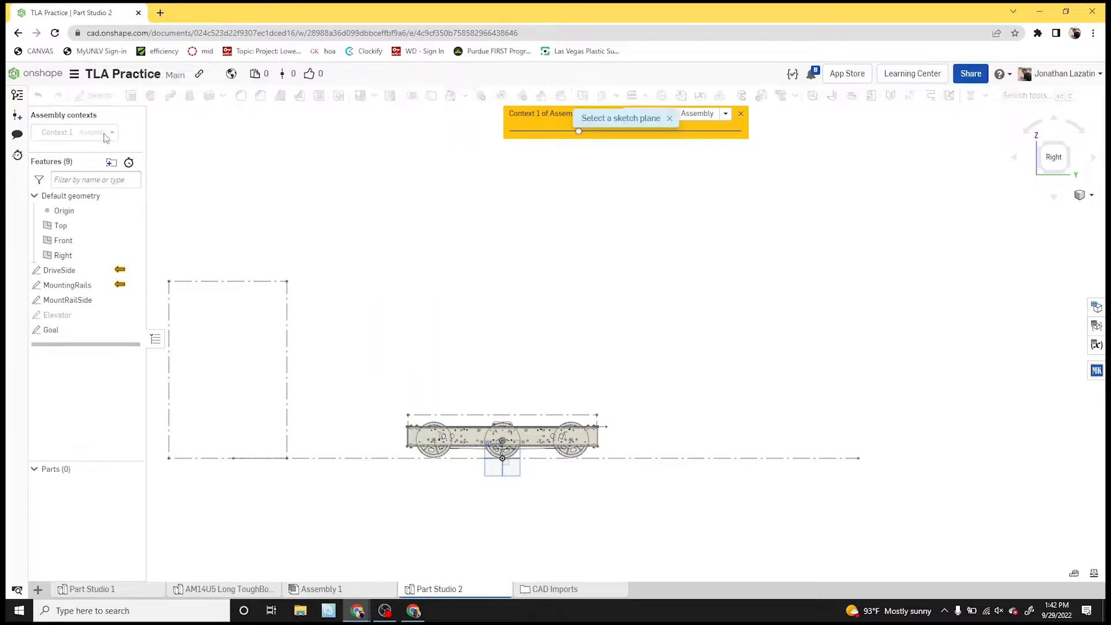
{"action": "left_click", "coordinate": [67, 257]}
- Sketch a construction rectangle about 2.8 in tall against the outer face of the rail's left end
{"action": "scroll", "coordinate": [403, 416], "scroll_direction": "up", "scroll_amount": 5}
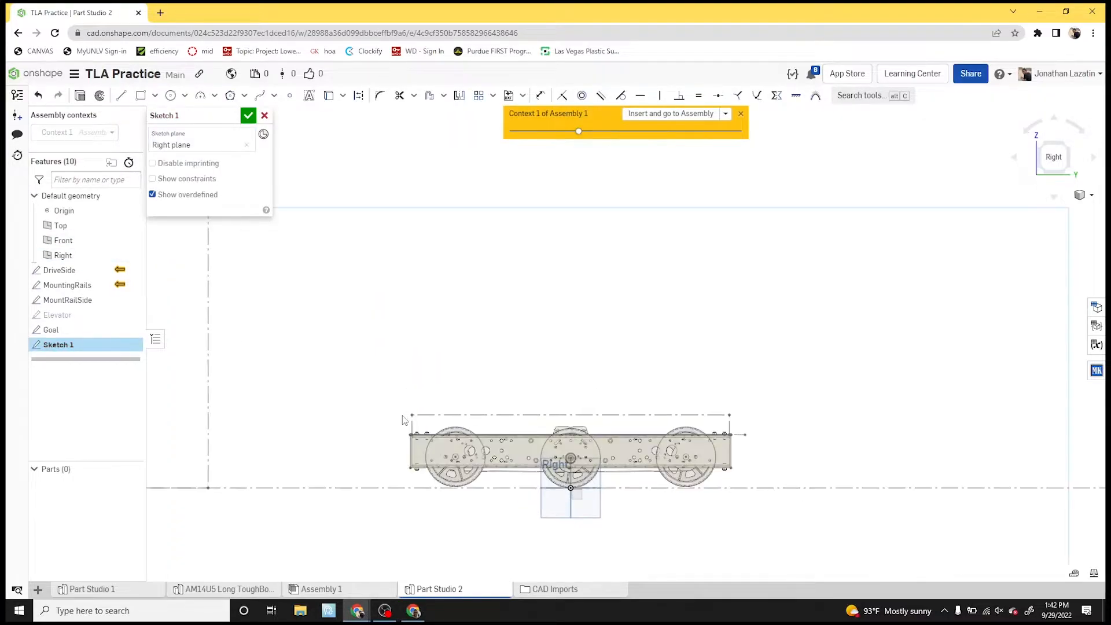
{"action": "key", "text": "g"}
{"action": "key", "text": "q"}
{"action": "left_click", "coordinate": [399, 488]}
- Dimension the rectangle at the rail's end to 5 in tall and 3/4 in wide
{"action": "key", "text": "d"}
{"action": "scroll", "coordinate": [392, 498], "scroll_direction": "up", "scroll_amount": 5}
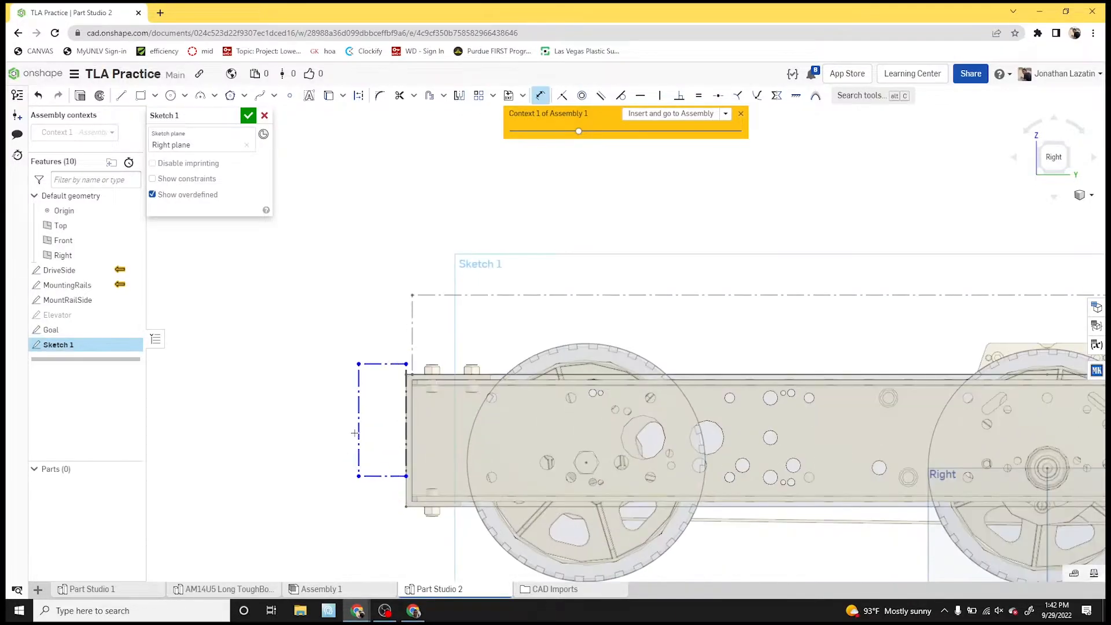
{"action": "left_click", "coordinate": [358, 431]}
{"action": "left_click", "coordinate": [326, 427]}
{"action": "type", "text": "5"}
{"action": "key", "text": "Return"}
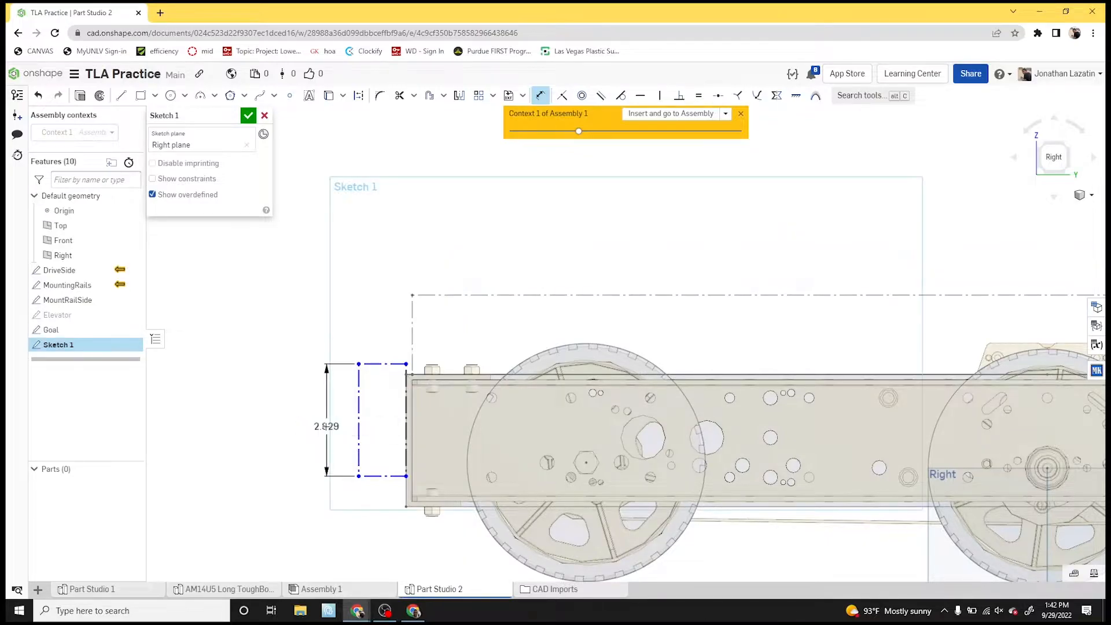
{"action": "left_click", "coordinate": [359, 274]}
{"action": "left_click", "coordinate": [362, 259]}
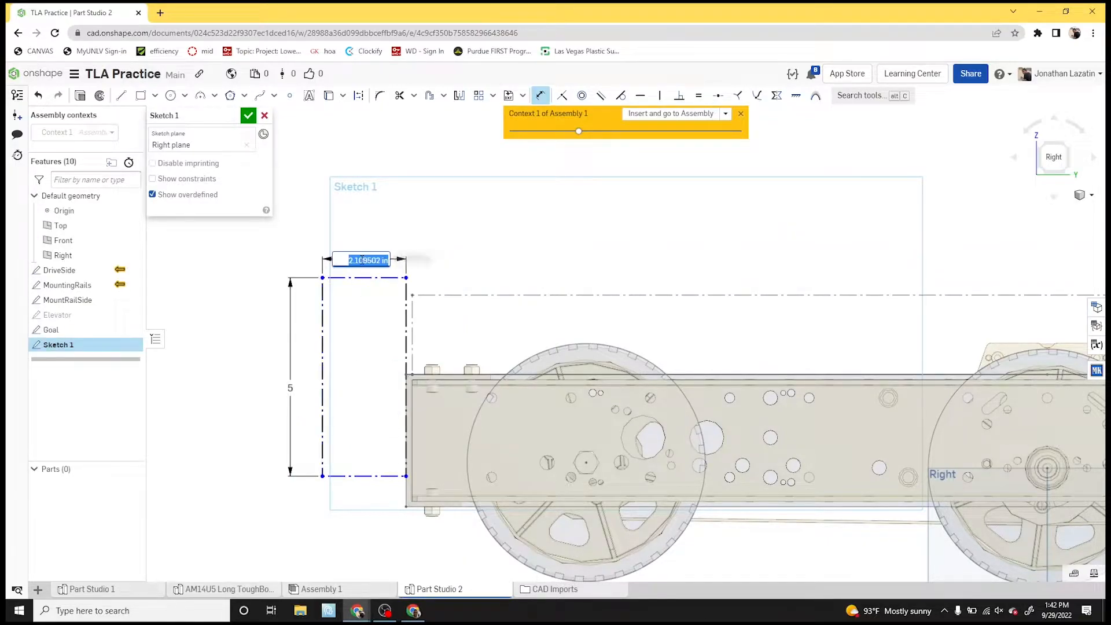
{"action": "type", "text": "3/4"}
{"action": "key", "text": "Return"}
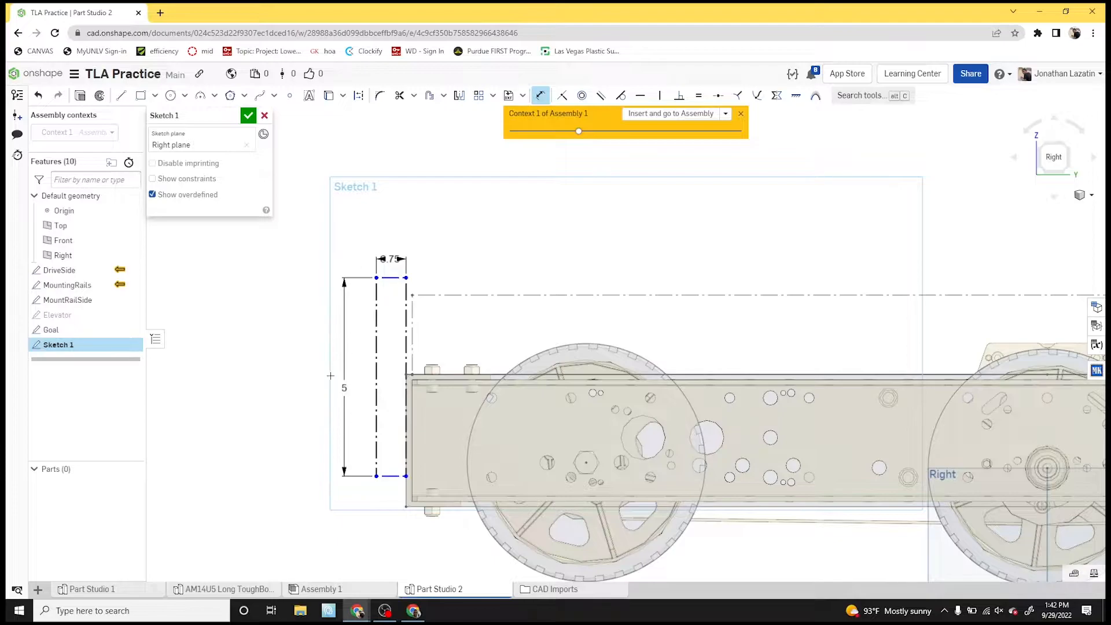
- Sketch two construction circles, one above the other, outside the narrow rectangle, making the upper one about 2.56 in in diameter
{"action": "key", "text": "c"}
{"action": "left_click", "coordinate": [307, 315]}
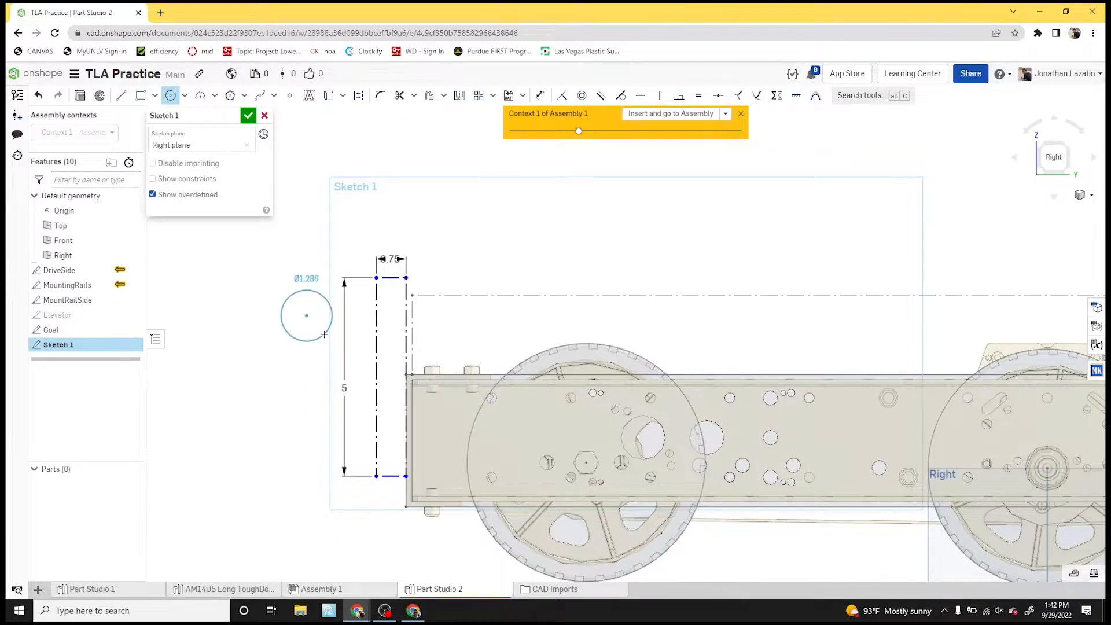
{"action": "left_click", "coordinate": [345, 349]}
{"action": "left_click", "coordinate": [302, 399]}
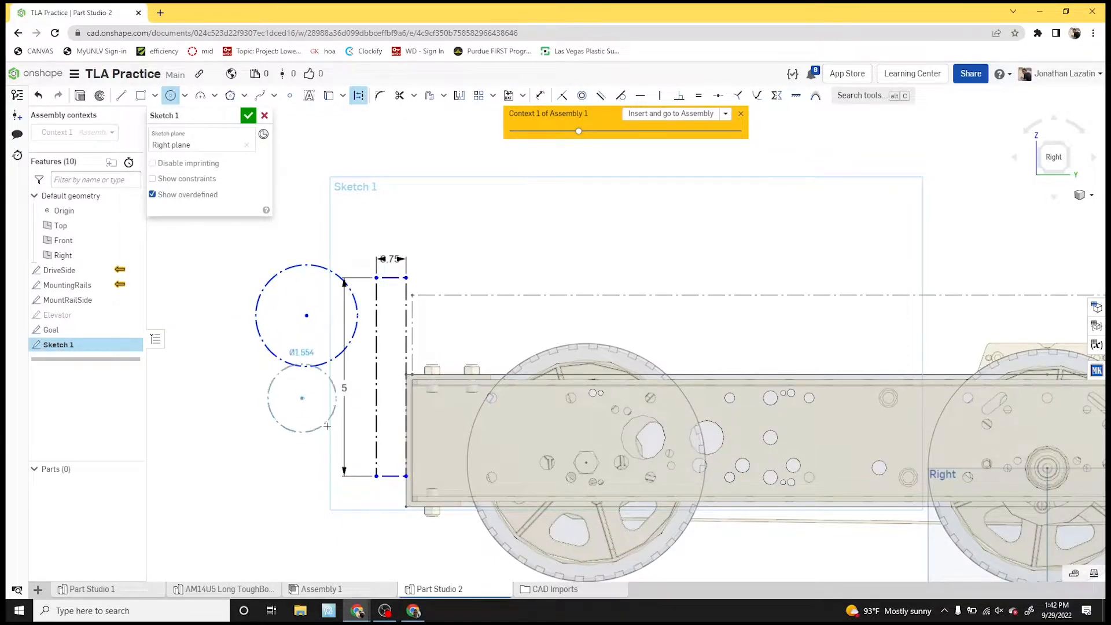
- Make both circles tangent to the narrow rectangle's outer vertical edge
{"action": "key", "text": "t"}
{"action": "left_click", "coordinate": [349, 421]}
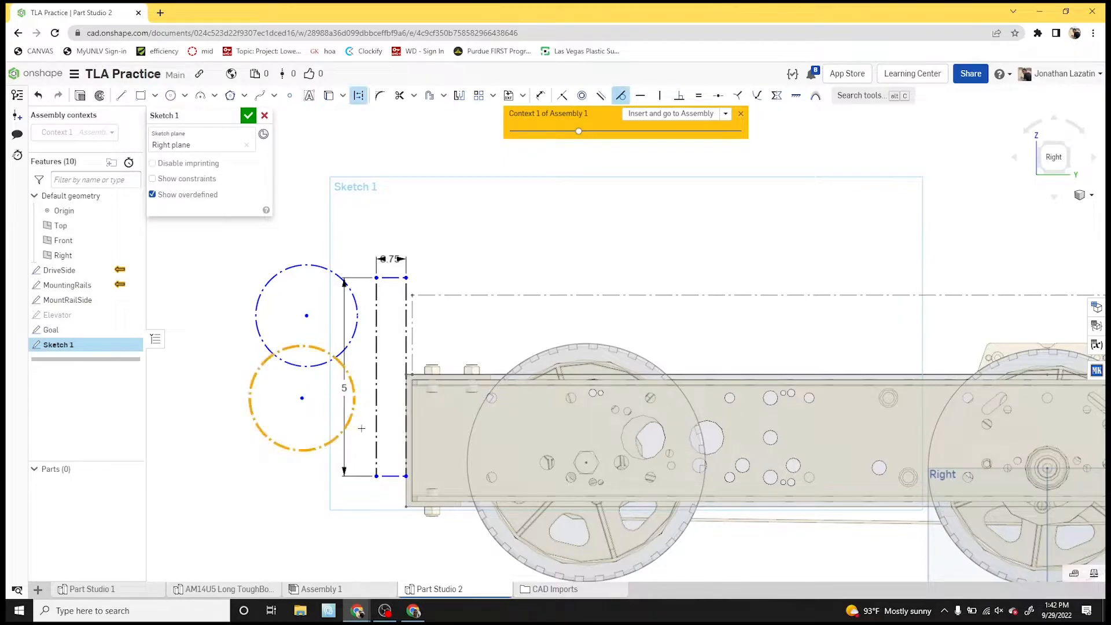
{"action": "left_click", "coordinate": [376, 424]}
{"action": "left_click", "coordinate": [349, 343]}
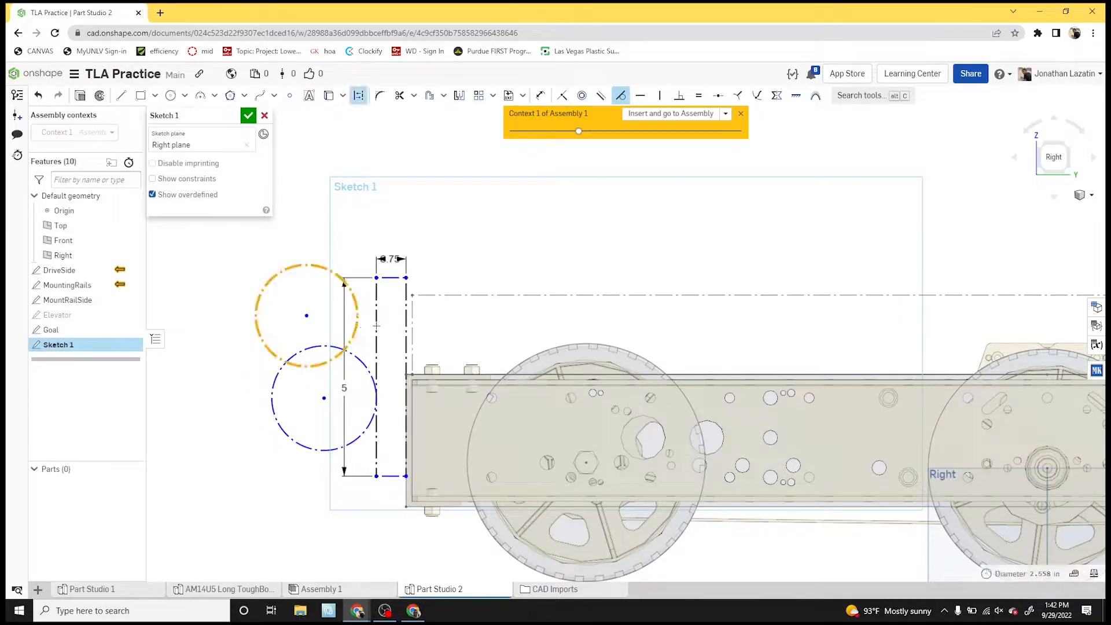
{"action": "left_click", "coordinate": [376, 370]}
- Make the two circles tangent to each other and the upper circle tangent to the rectangle's top edge
{"action": "left_click", "coordinate": [360, 365]}
{"action": "left_click", "coordinate": [361, 351]}
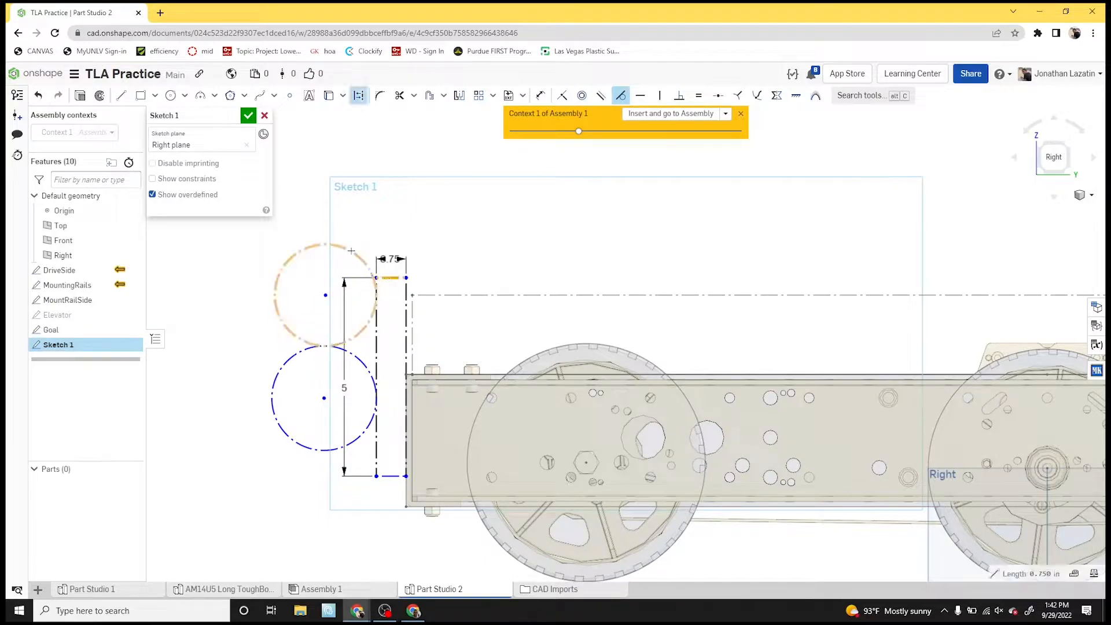
{"action": "left_click", "coordinate": [371, 261]}
- Set the upper circle's diameter to 2.5 in
{"action": "key", "text": "d"}
{"action": "left_click", "coordinate": [287, 261]}
{"action": "left_click", "coordinate": [250, 311]}
{"action": "type", "text": "2.5"}
{"action": "key", "text": "Return"}
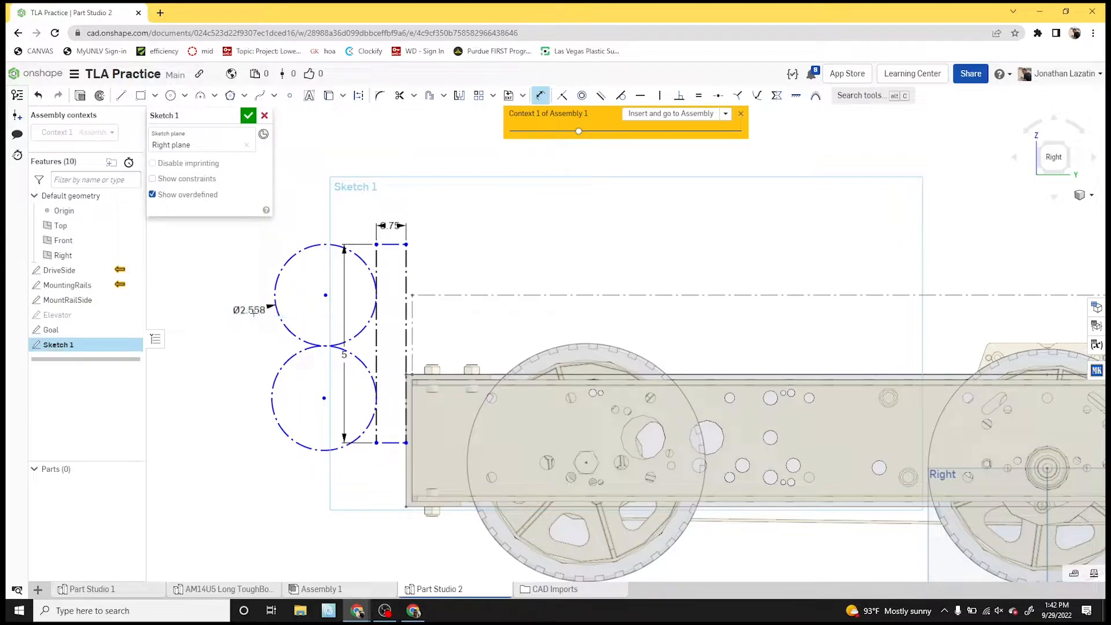
- Apply an Equal constraint between the upper and lower circles
{"action": "key", "text": "e"}
{"action": "left_click", "coordinate": [288, 357]}
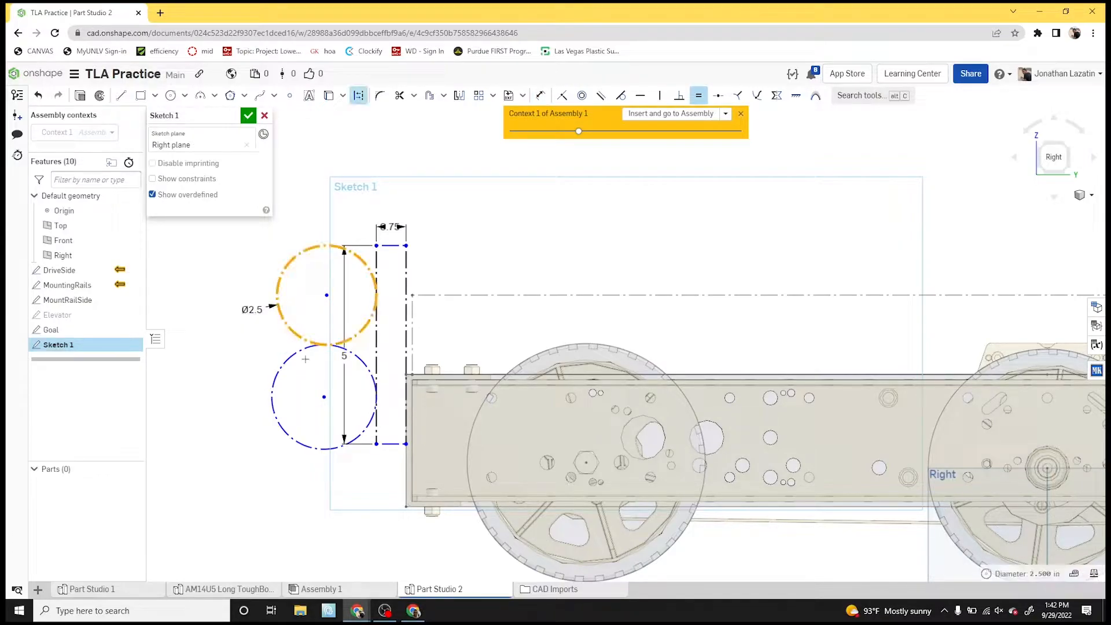
{"action": "left_click", "coordinate": [300, 356]}
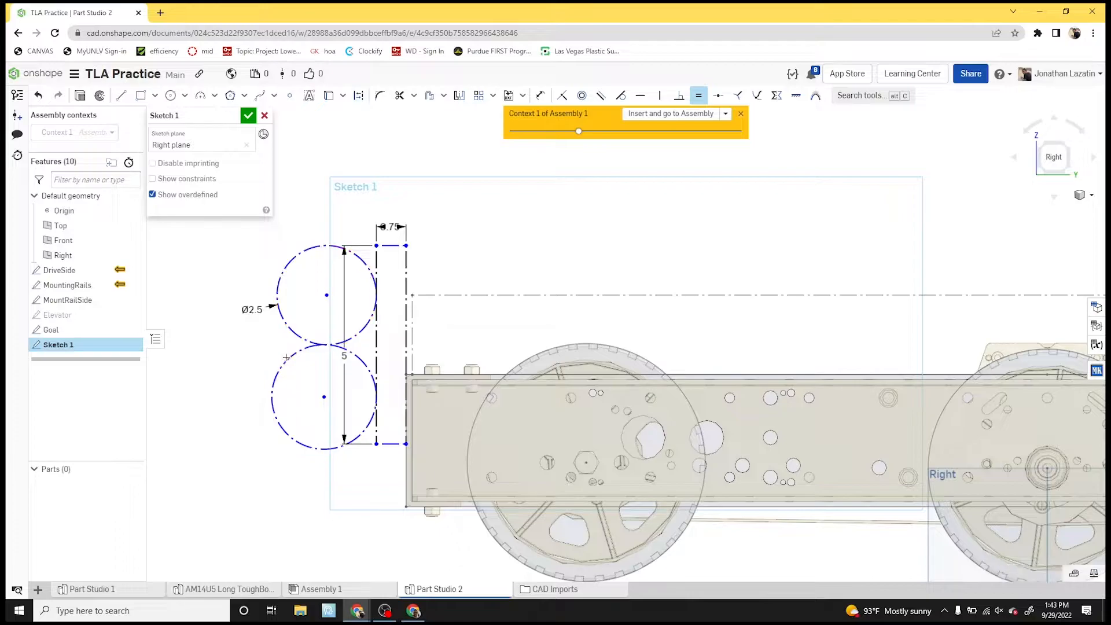
- Draw construction lines from the narrow rectangle's lower outer corner to the lower circle and between the outer sides of both circles
{"action": "key", "text": "l"}
{"action": "left_click", "coordinate": [375, 445]}
{"action": "left_click", "coordinate": [333, 445]}
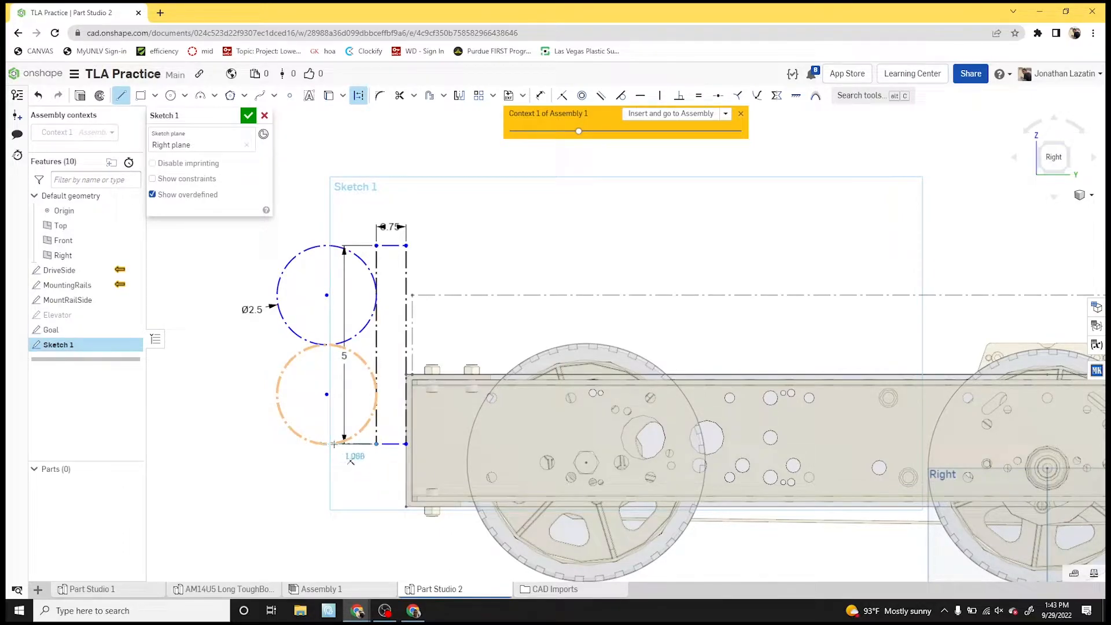
{"action": "key", "text": "Escape"}
{"action": "left_click", "coordinate": [277, 390]}
{"action": "left_click", "coordinate": [284, 320]}
{"action": "key", "text": "Escape"}
- Draw a construction line from the narrow rectangle's upper outer corner to the top of the upper circle
{"action": "left_click", "coordinate": [323, 245]}
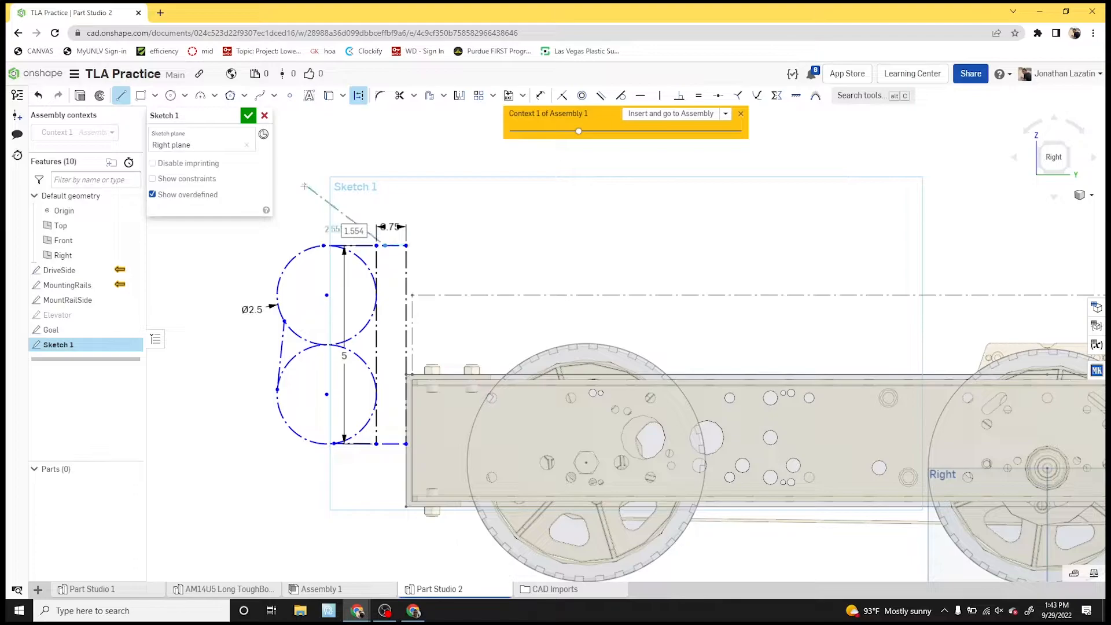
{"action": "key", "text": "Escape"}
{"action": "key", "text": "l"}
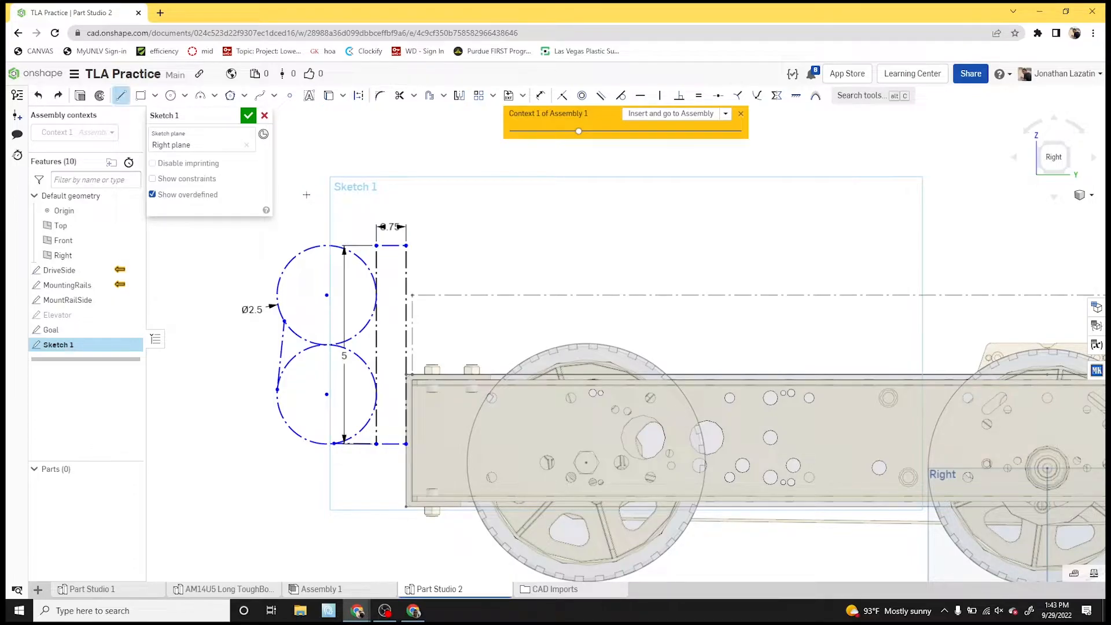
{"action": "key", "text": "q"}
{"action": "left_click", "coordinate": [322, 245]}
{"action": "key", "text": "Escape"}
- Apply Tangent constraints between the outer connecting line and the circles, and between the lower connecting line and the lower circle
{"action": "key", "text": "t"}
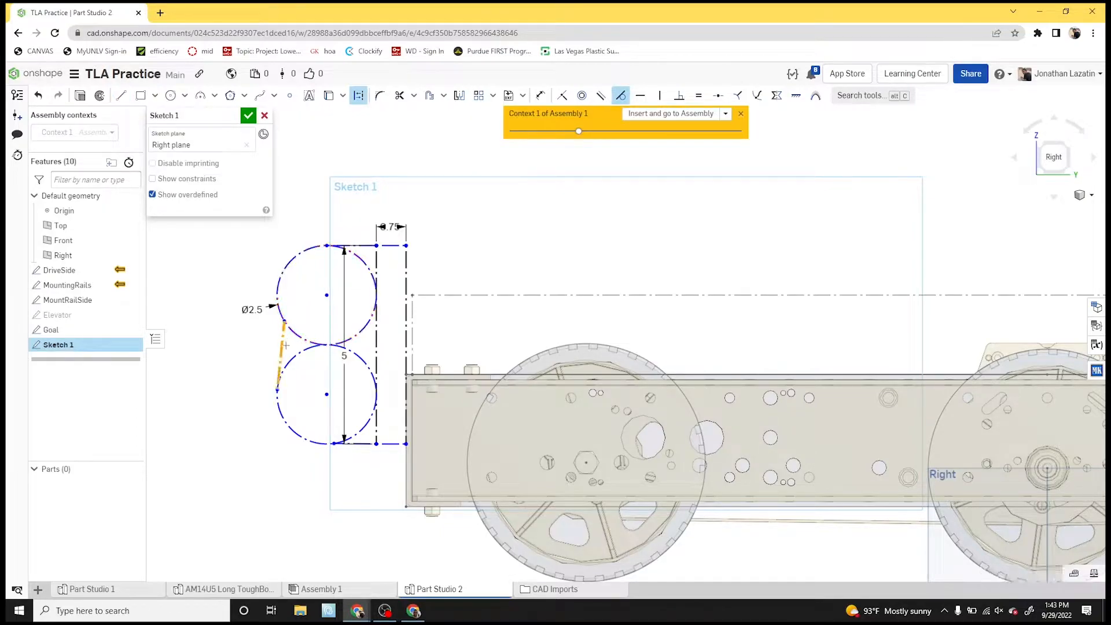
{"action": "left_click", "coordinate": [293, 334]}
{"action": "left_click", "coordinate": [284, 331]}
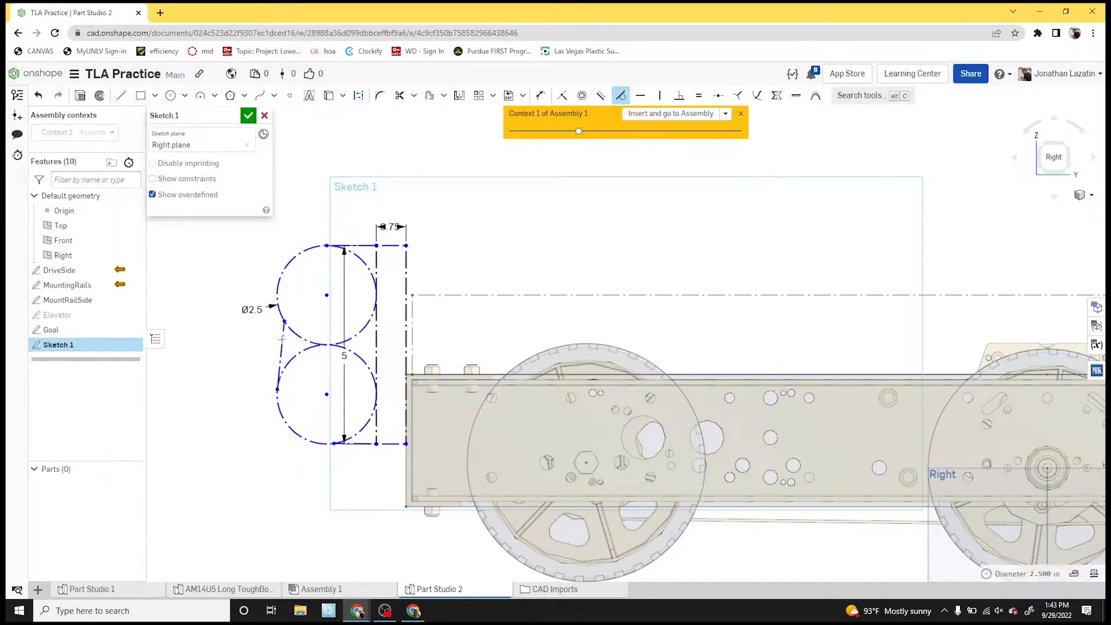
{"action": "left_click", "coordinate": [361, 445]}
{"action": "left_click", "coordinate": [361, 431]}
- Dimension the narrow rectangle's bottom edge 2 in above the ground line
{"action": "scroll", "coordinate": [397, 485], "scroll_direction": "down", "scroll_amount": 3}
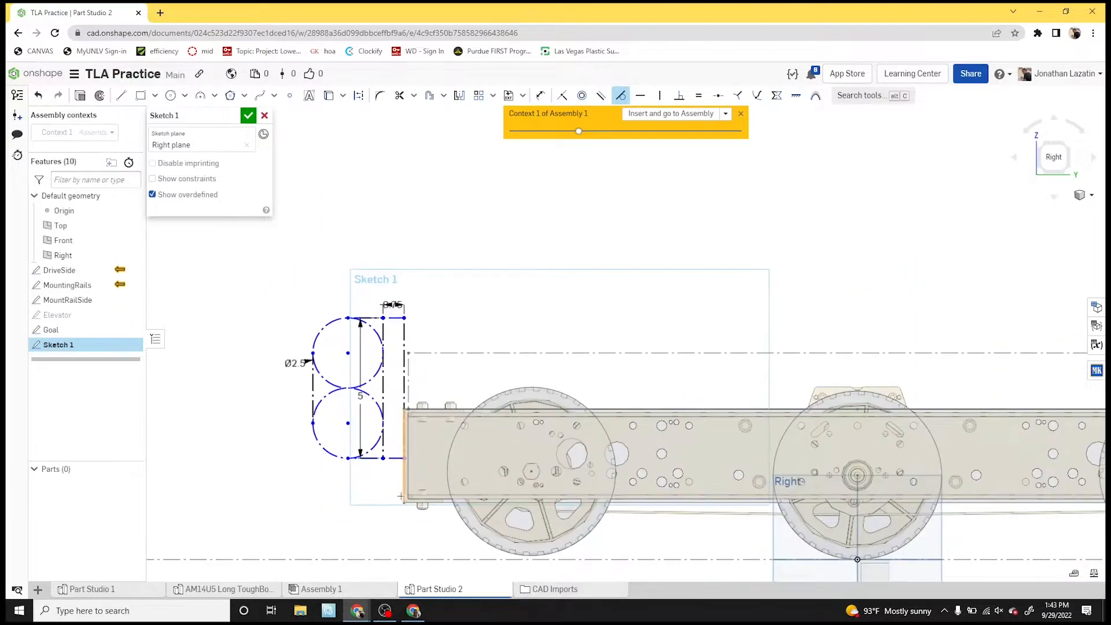
{"action": "key", "text": "d"}
{"action": "left_click", "coordinate": [392, 459]}
{"action": "left_click", "coordinate": [383, 559]}
{"action": "left_click", "coordinate": [372, 525]}
{"action": "type", "text": "2"}
{"action": "key", "text": "Return"}
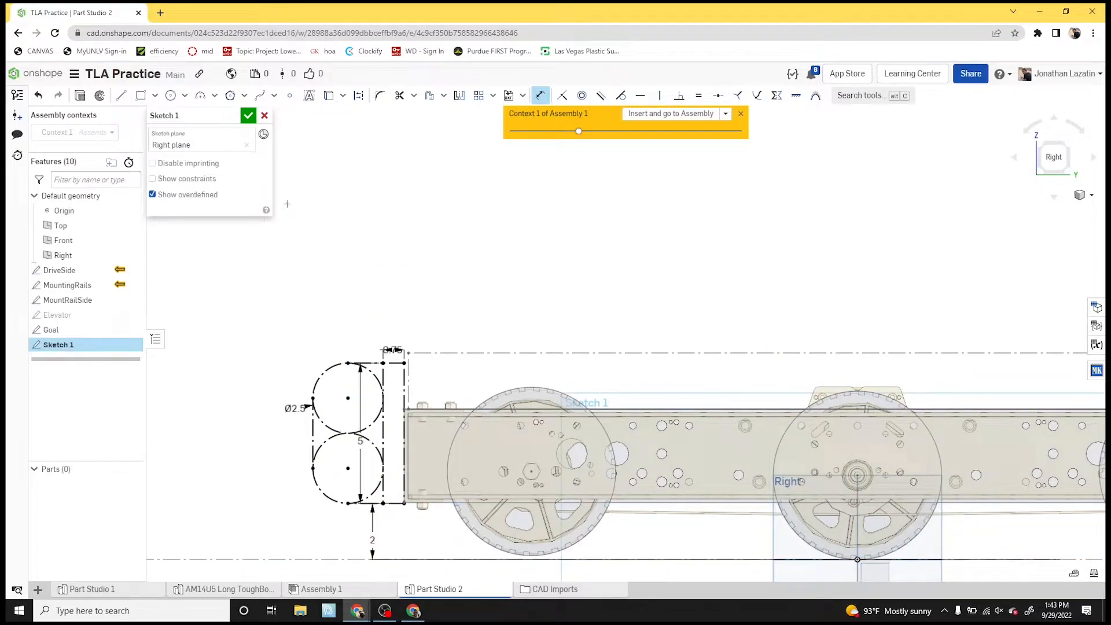
- Draw a vertical construction line from the origin up past the top of the drivetrain
{"action": "scroll", "coordinate": [374, 396], "scroll_direction": "down", "scroll_amount": 3}
{"action": "key", "text": "l"}
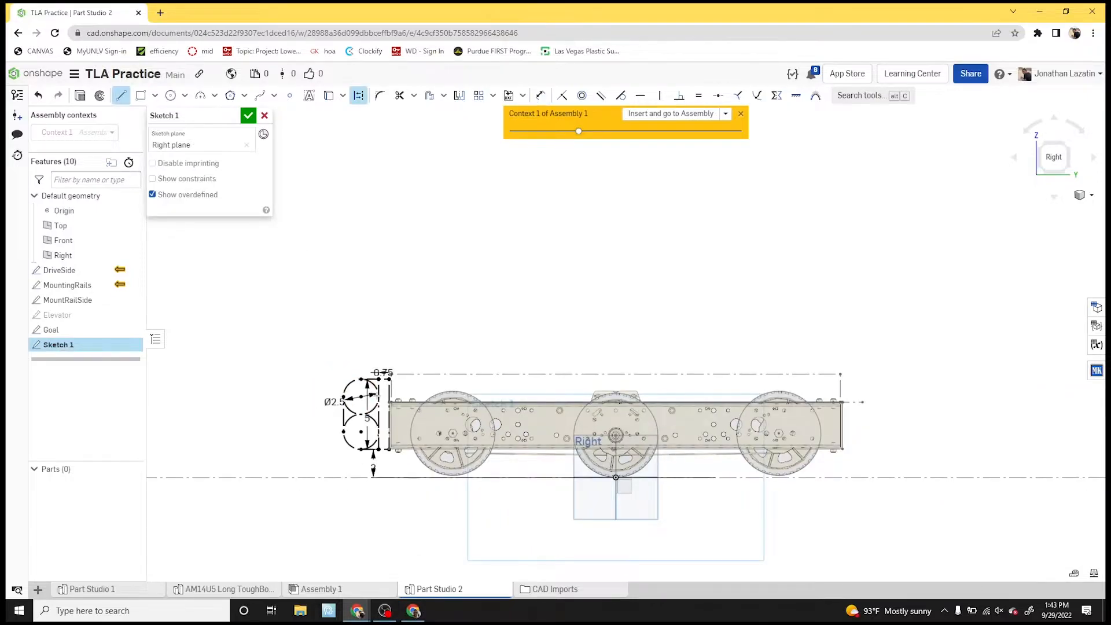
{"action": "left_click", "coordinate": [616, 478]}
{"action": "left_click", "coordinate": [616, 314]}
- Mirror the narrow rectangle, both circles and their connecting lines across the vertical centerline
{"action": "left_click", "coordinate": [461, 96]}
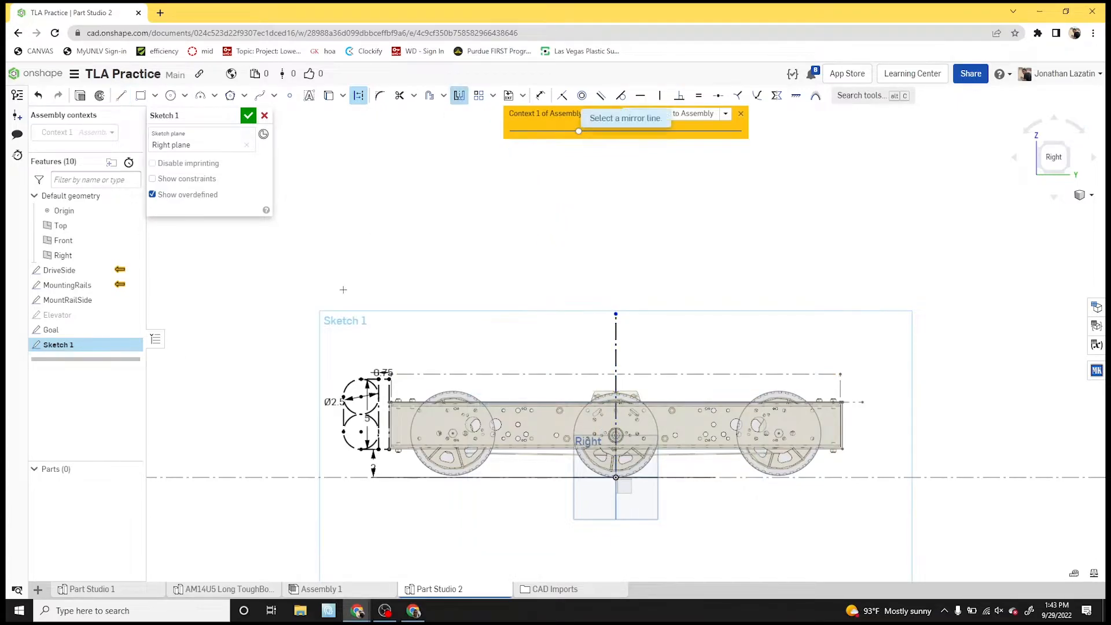
{"action": "left_click", "coordinate": [615, 350]}
{"action": "left_click_drag", "start_coordinate": [421, 357], "coordinate": [320, 483]}
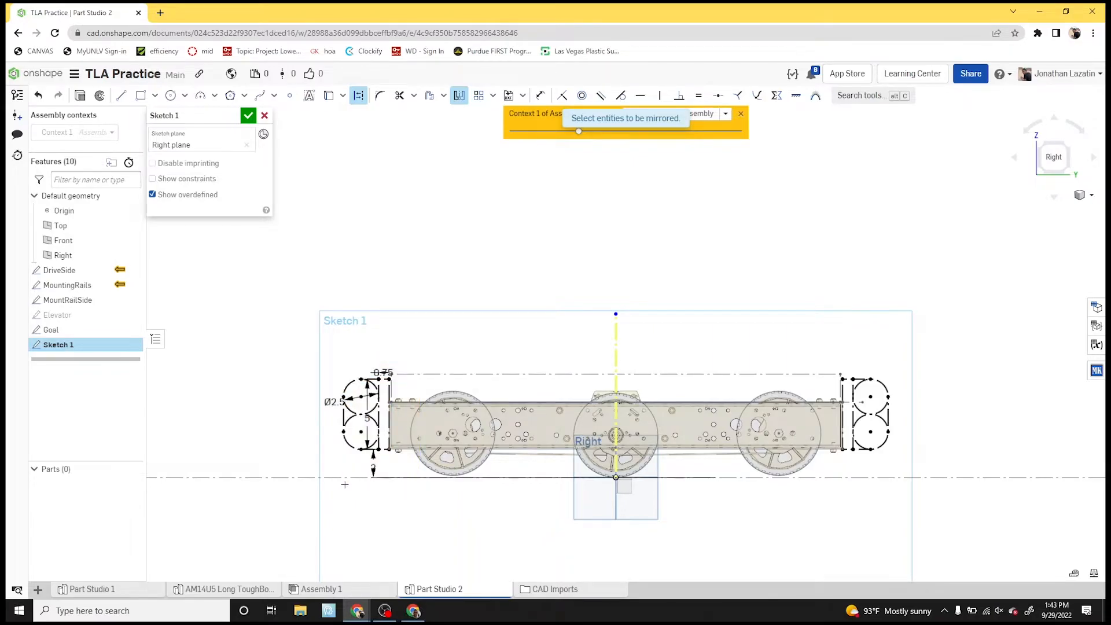
- Reposition the 0.75, Ø2.5, 2 and 5 dimensions clear of the geometry and finish the sketch
{"action": "scroll", "coordinate": [373, 386], "scroll_direction": "up", "scroll_amount": 3}
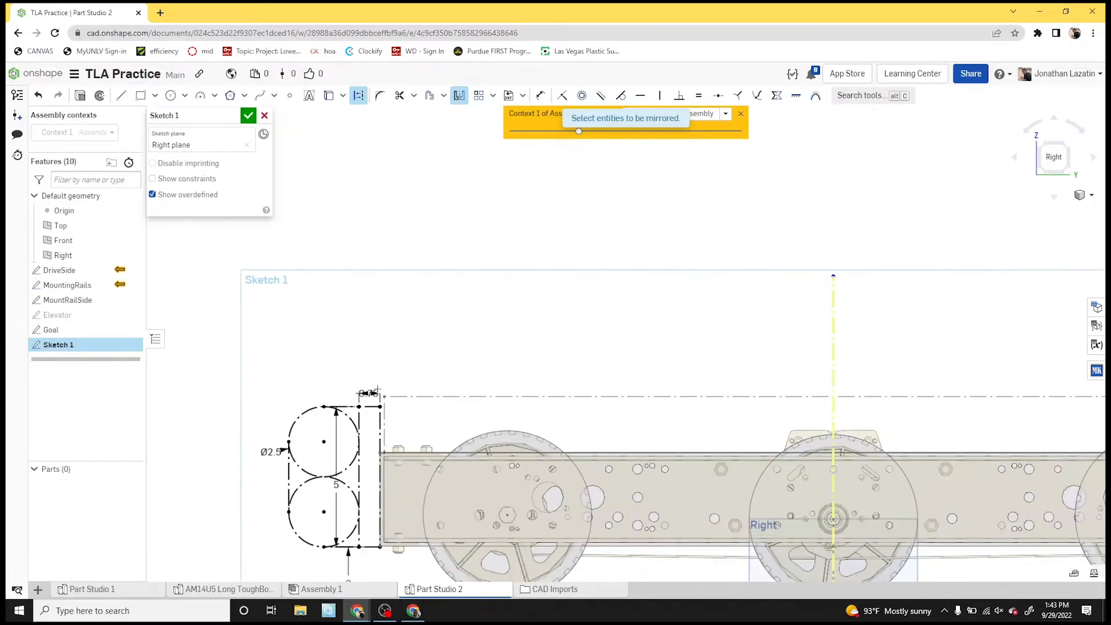
{"action": "key", "text": "d"}
{"action": "left_click_drag", "start_coordinate": [369, 394], "coordinate": [405, 374]}
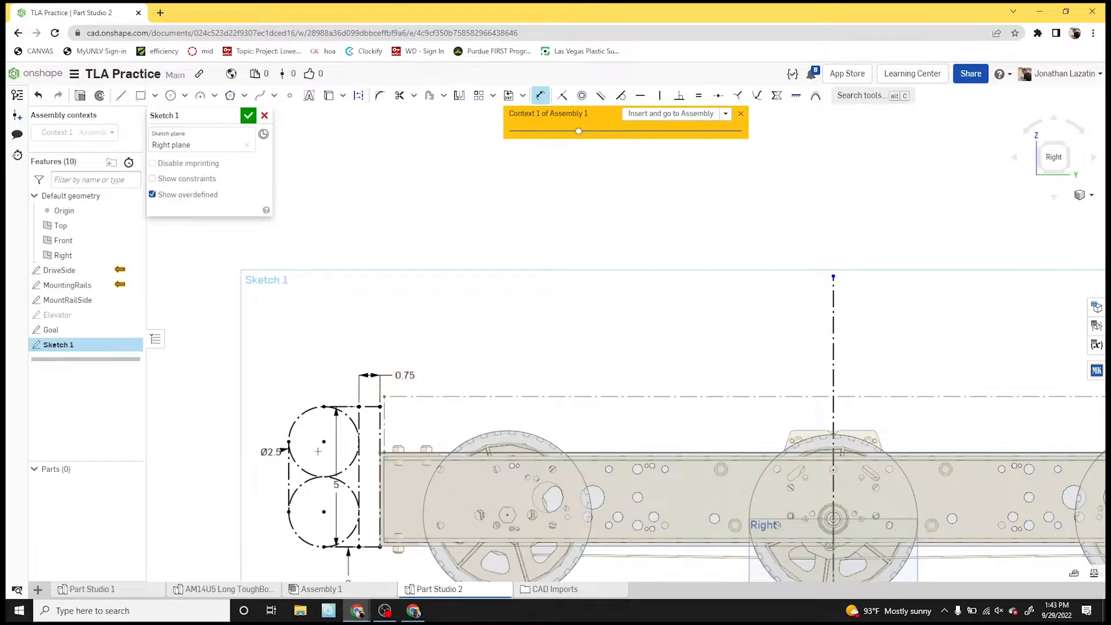
{"action": "left_click_drag", "start_coordinate": [277, 453], "coordinate": [256, 400]}
{"action": "scroll", "coordinate": [313, 489], "scroll_direction": "down", "scroll_amount": 2}
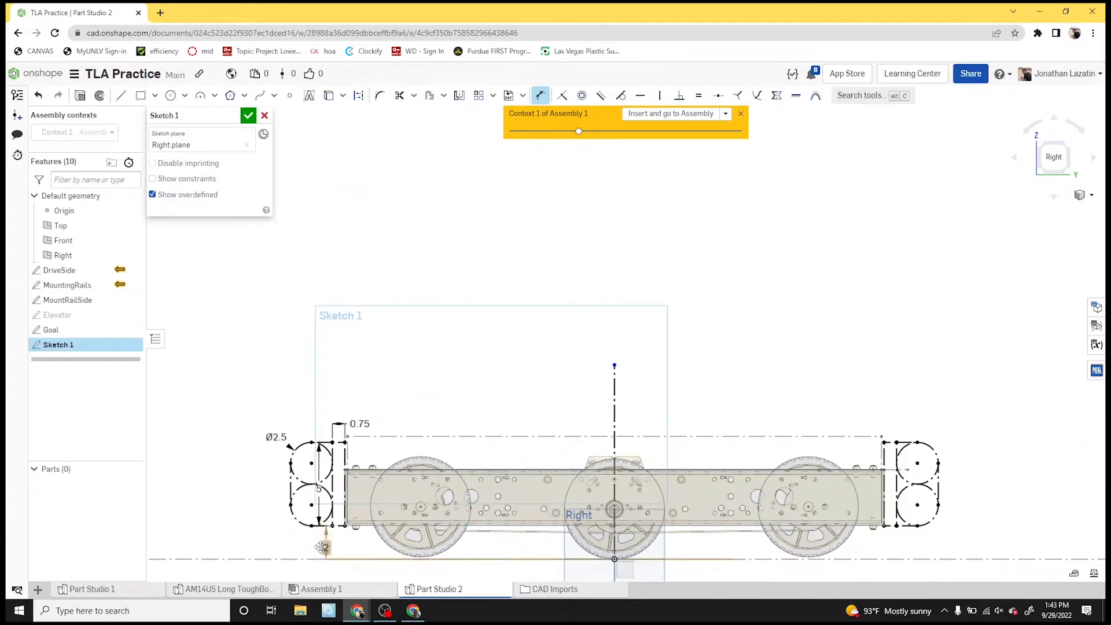
{"action": "left_click", "coordinate": [312, 542]}
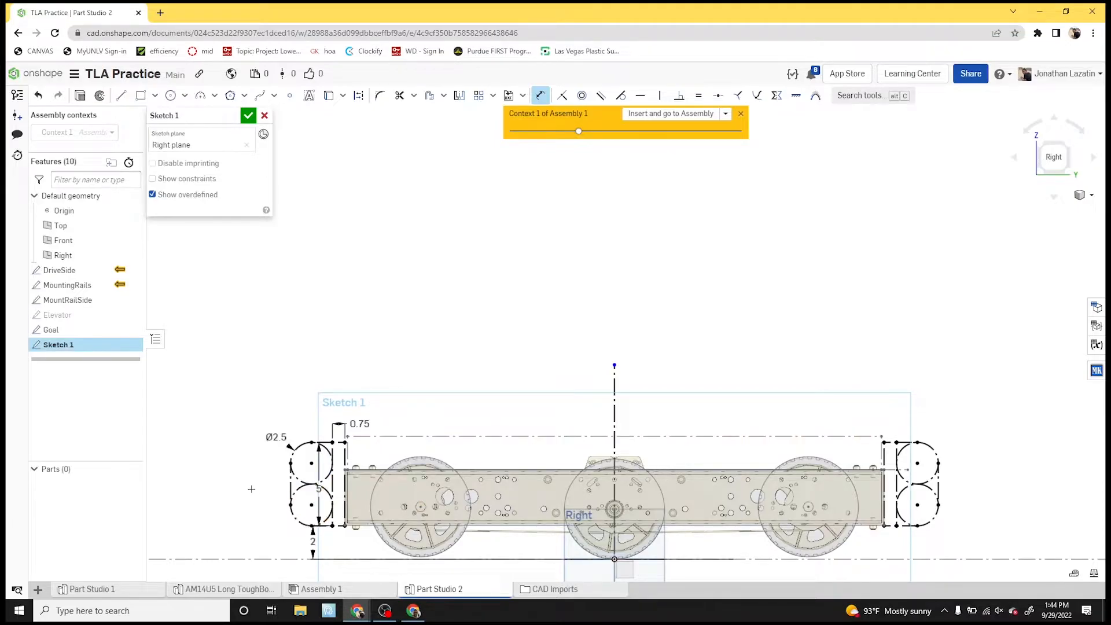
{"action": "left_click", "coordinate": [363, 490]}
{"action": "left_click", "coordinate": [249, 116]}
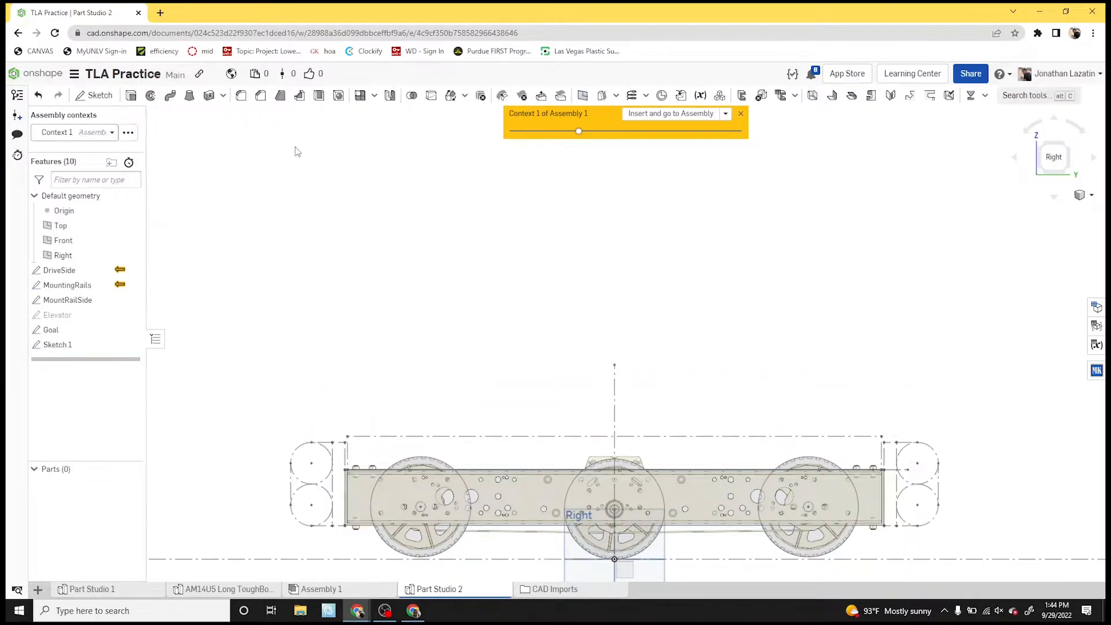
- Close the Context 1 of Assembly 1 view so only the Part Studio sketches are displayed
{"action": "scroll", "coordinate": [406, 276], "scroll_direction": "down", "scroll_amount": 5}
{"action": "scroll", "coordinate": [419, 275], "scroll_direction": "up", "scroll_amount": 3}
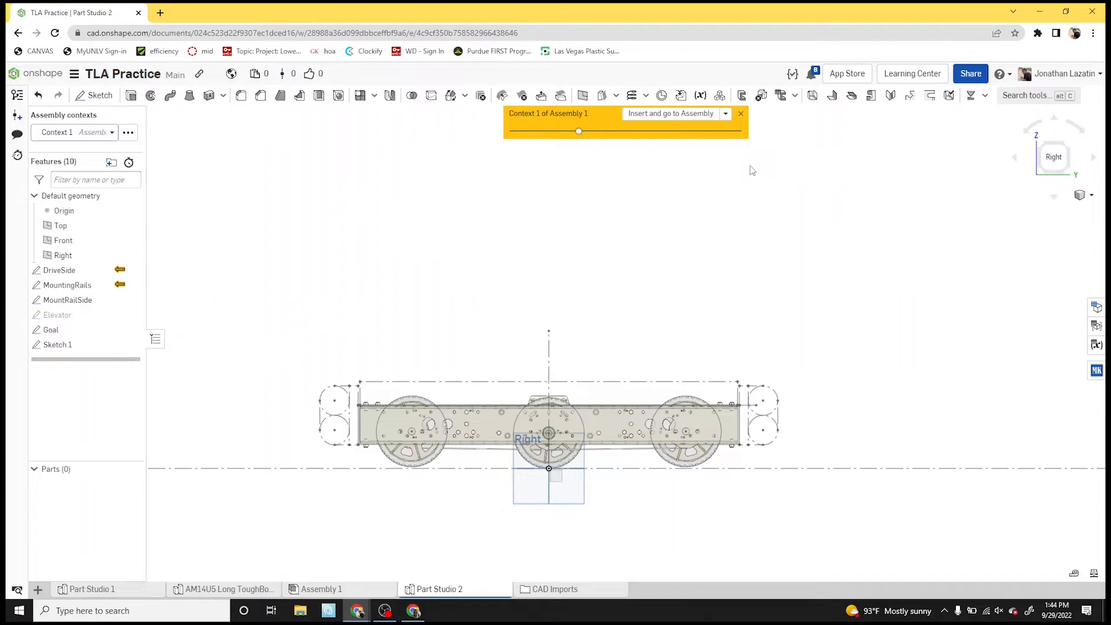
{"action": "left_click", "coordinate": [726, 113]}
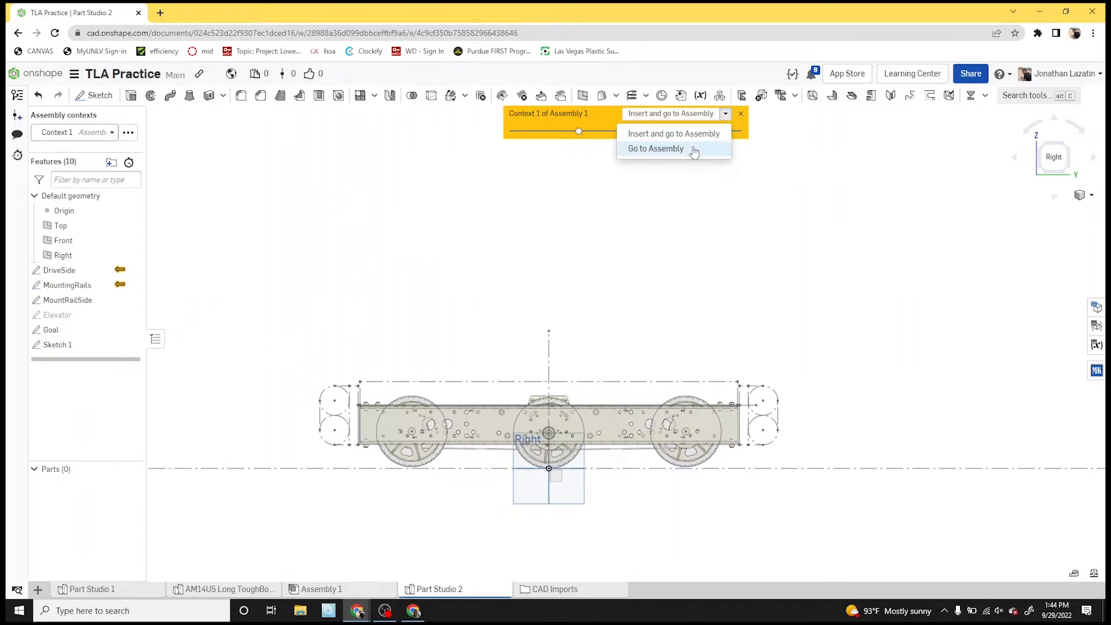
{"action": "left_click", "coordinate": [741, 114]}
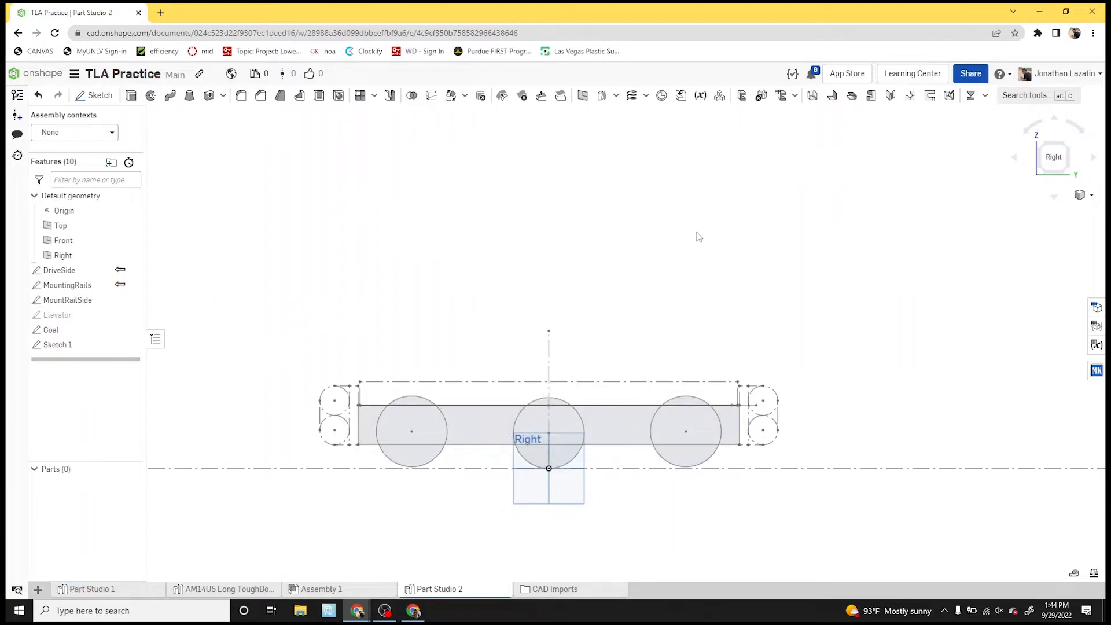
- Open the DriveSide sketch to review its frame and wheel outlines, and close it without editing
{"action": "scroll", "coordinate": [555, 350], "scroll_direction": "up", "scroll_amount": 3}
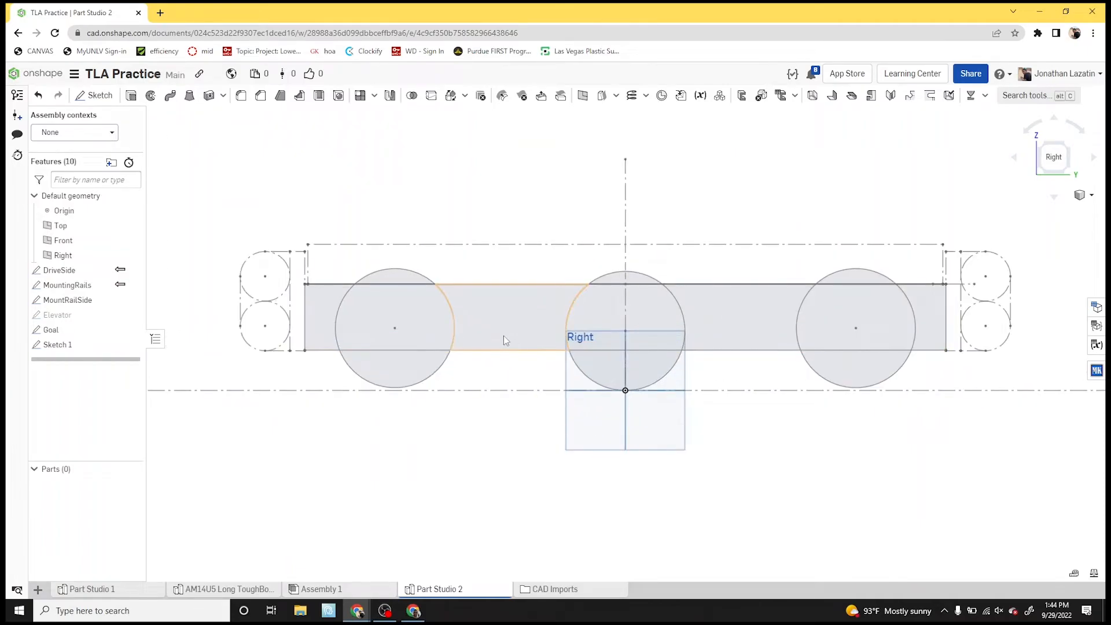
{"action": "scroll", "coordinate": [483, 330], "scroll_direction": "down", "scroll_amount": 2}
{"action": "double_click", "coordinate": [90, 271]}
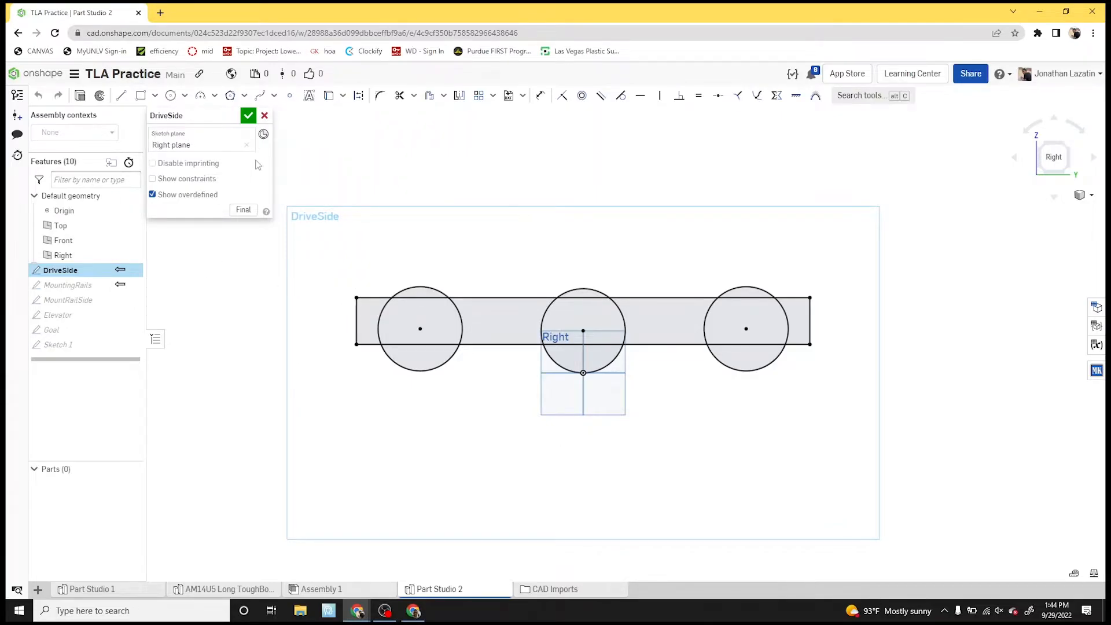
{"action": "left_click", "coordinate": [248, 115]}
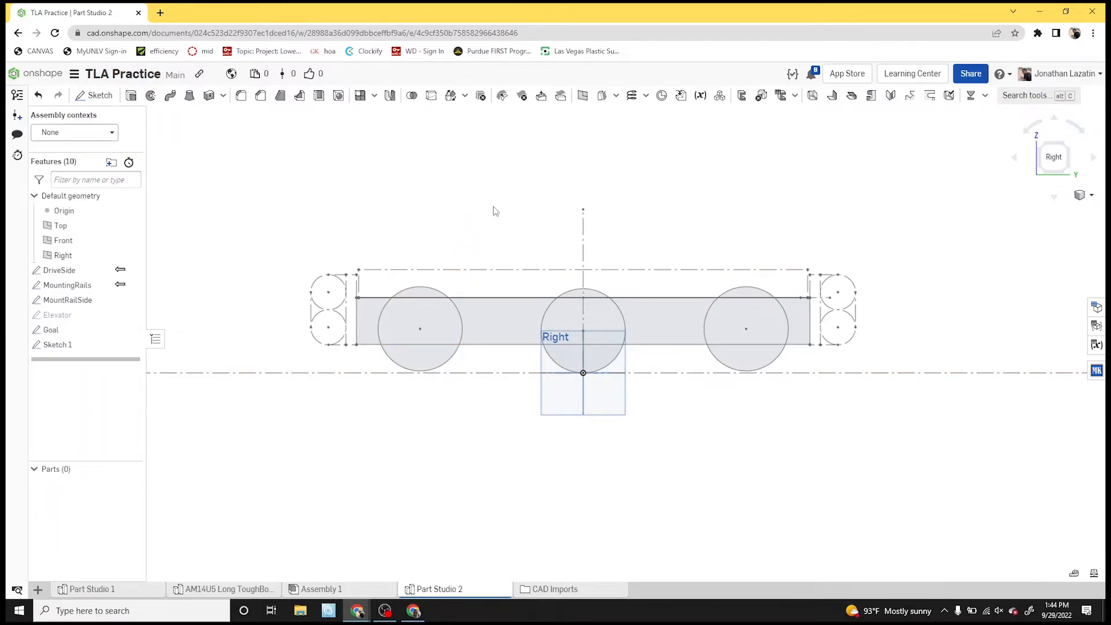
{"action": "scroll", "coordinate": [481, 211], "scroll_direction": "up", "scroll_amount": 1}
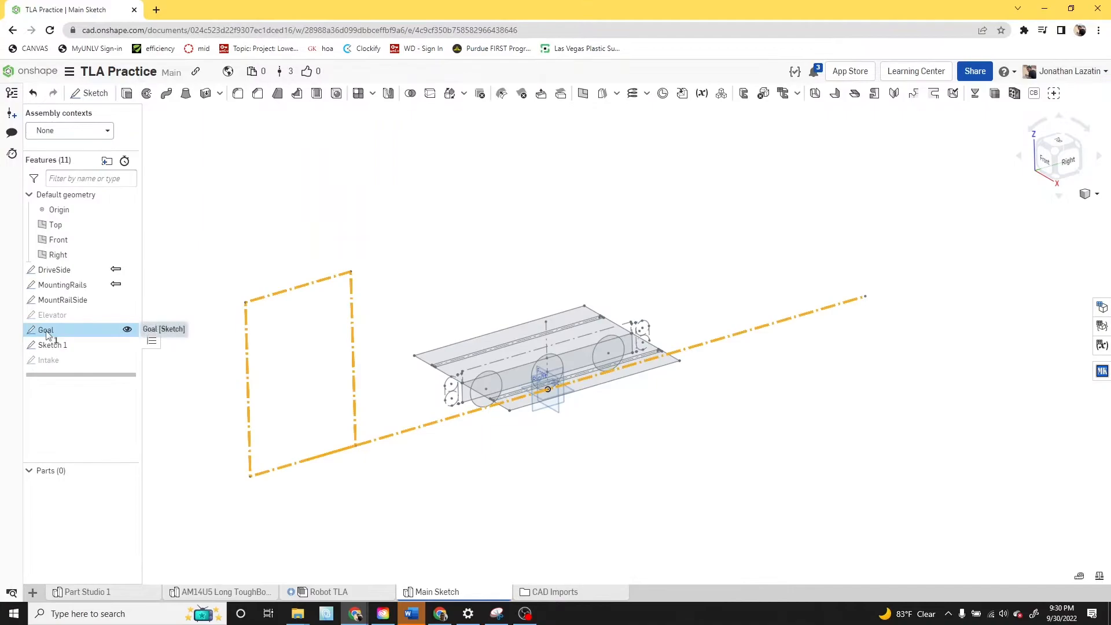
- Open the Goal sketch for editing and draw a construction rectangle up from the ground line around the drivetrain
{"action": "right_click", "coordinate": [50, 331]}
{"action": "left_click", "coordinate": [81, 357]}
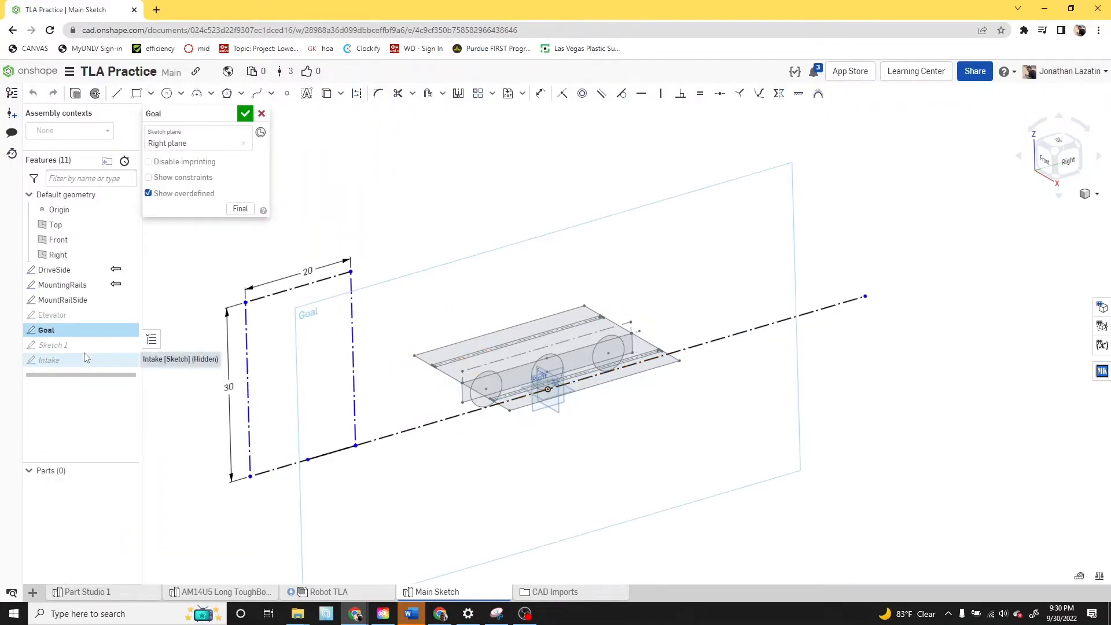
{"action": "scroll", "coordinate": [613, 362], "scroll_direction": "down", "scroll_amount": 1}
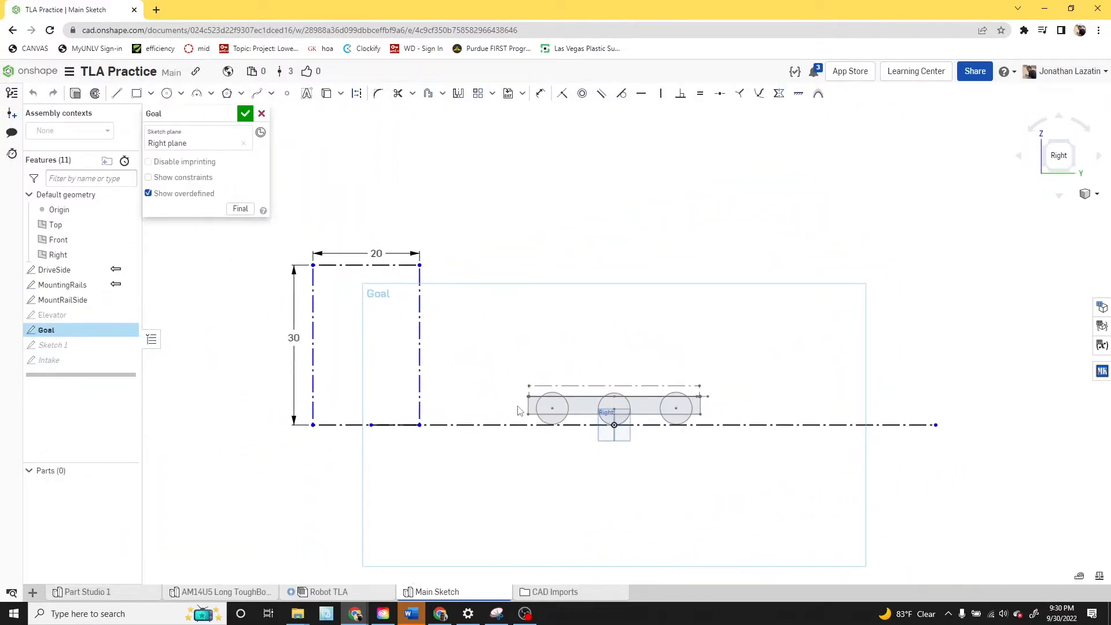
{"action": "key", "text": "c"}
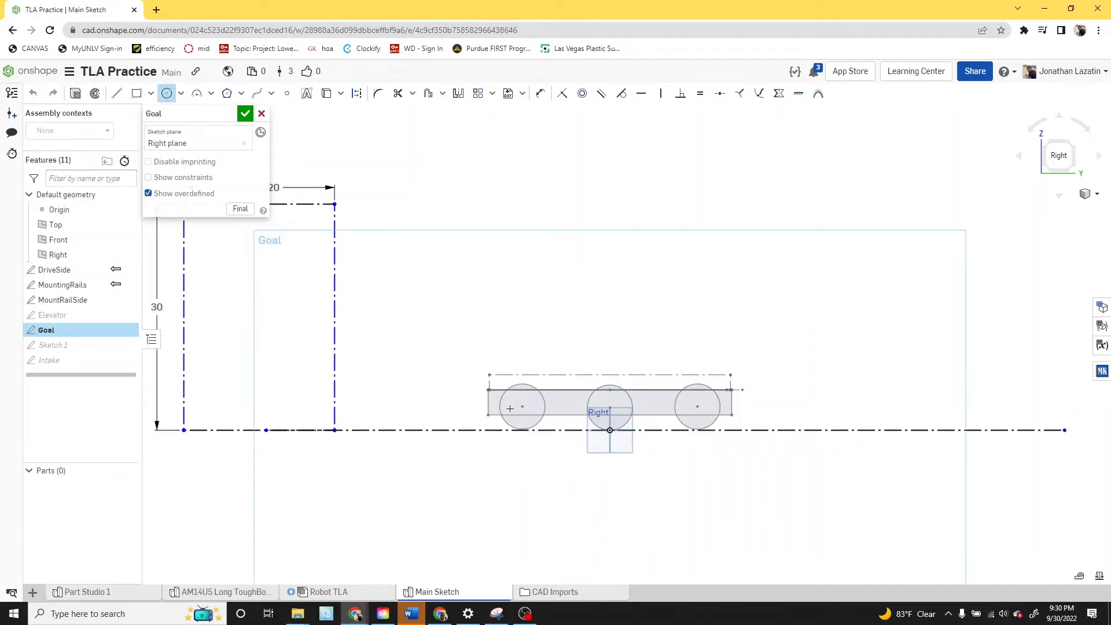
{"action": "scroll", "coordinate": [506, 409], "scroll_direction": "up", "scroll_amount": 5}
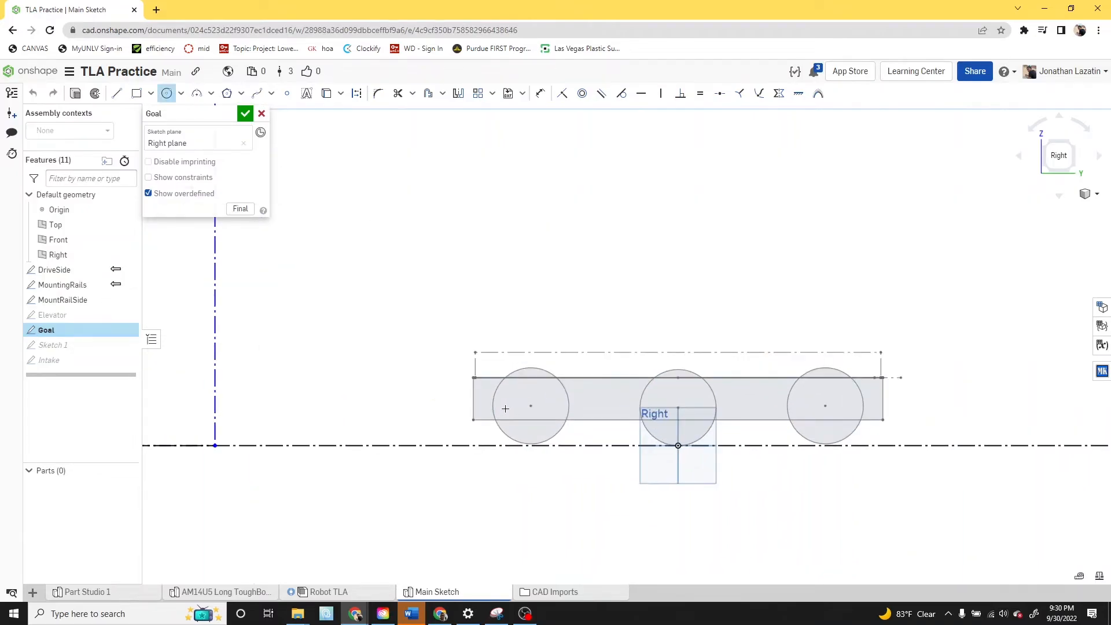
{"action": "key", "text": "q"}
{"action": "key", "text": "g"}
{"action": "left_click", "coordinate": [437, 446]}
{"action": "left_click", "coordinate": [940, 126]}
- Make the new rectangle's two vertical sides coincident with the front and rear ends of the drivetrain frame
{"action": "key", "text": "u"}
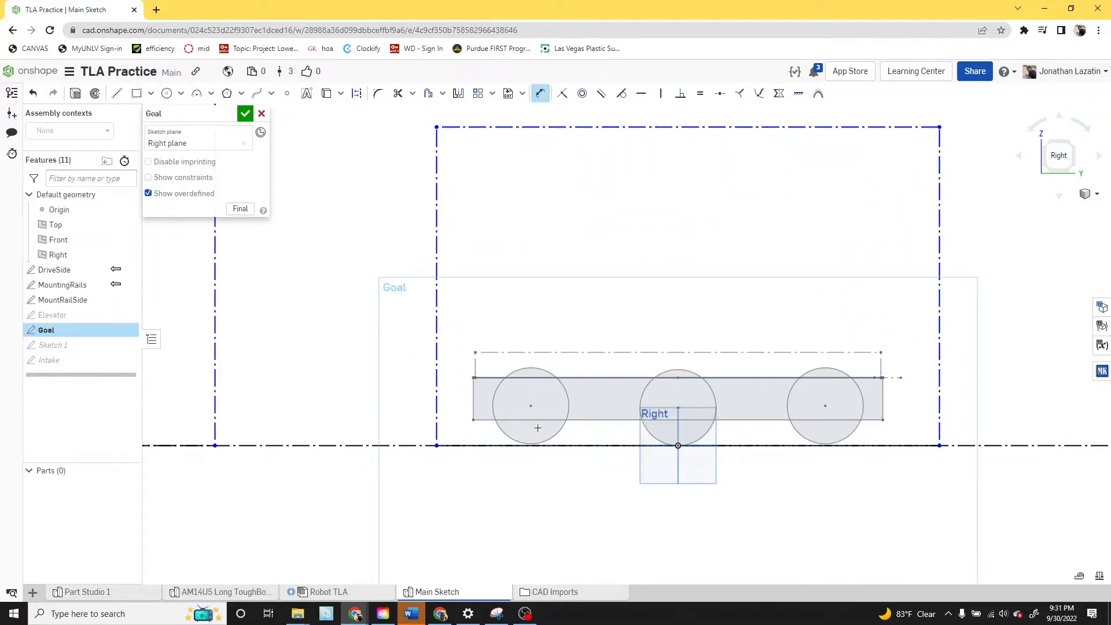
{"action": "key", "text": "i"}
{"action": "left_click", "coordinate": [473, 390]}
{"action": "left_click", "coordinate": [883, 390]}
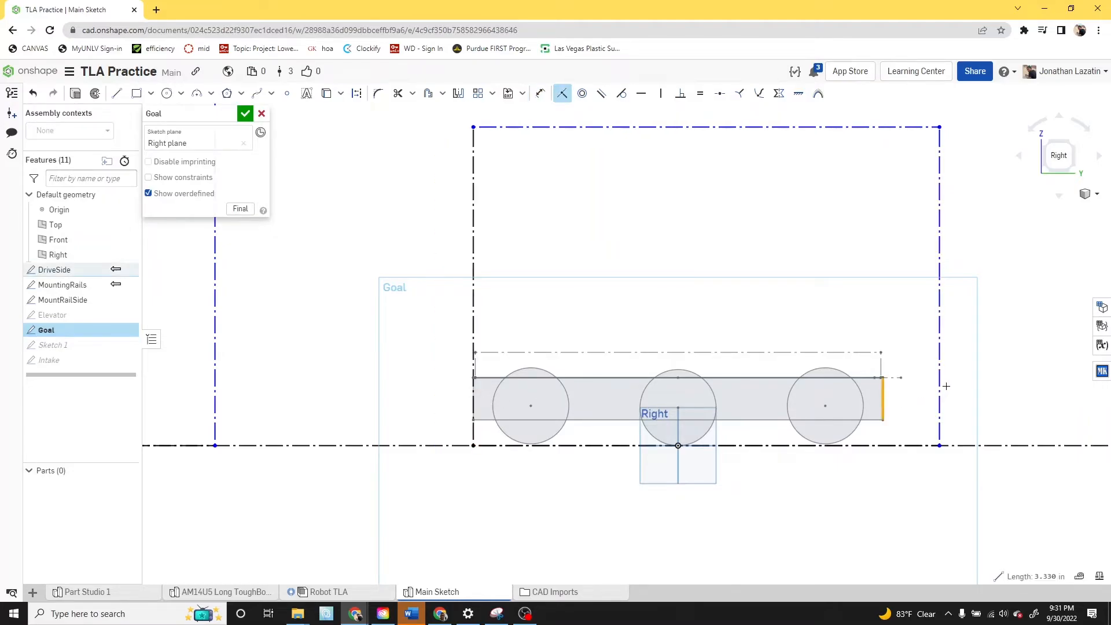
{"action": "left_click", "coordinate": [940, 382]}
- Dimension the height of the rectangle around the drivetrain as 48 in above the ground line
{"action": "key", "text": "d"}
{"action": "left_click", "coordinate": [697, 127]}
{"action": "left_click", "coordinate": [944, 446]}
{"action": "left_click", "coordinate": [954, 313]}
{"action": "type", "text": "48"}
{"action": "key", "text": "Return"}
- Draw a larger construction rectangle from the ground line enclosing the 48 in tall rectangle
{"action": "scroll", "coordinate": [968, 272], "scroll_direction": "down", "scroll_amount": 3}
{"action": "scroll", "coordinate": [968, 272], "scroll_direction": "down", "scroll_amount": 5}
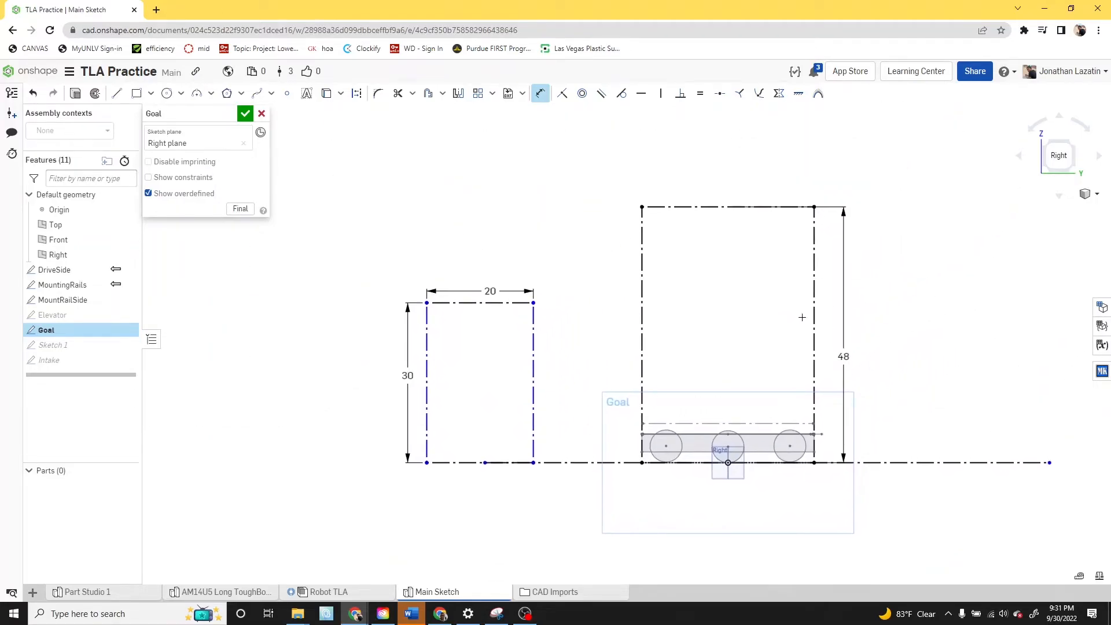
{"action": "scroll", "coordinate": [848, 349], "scroll_direction": "up", "scroll_amount": 2}
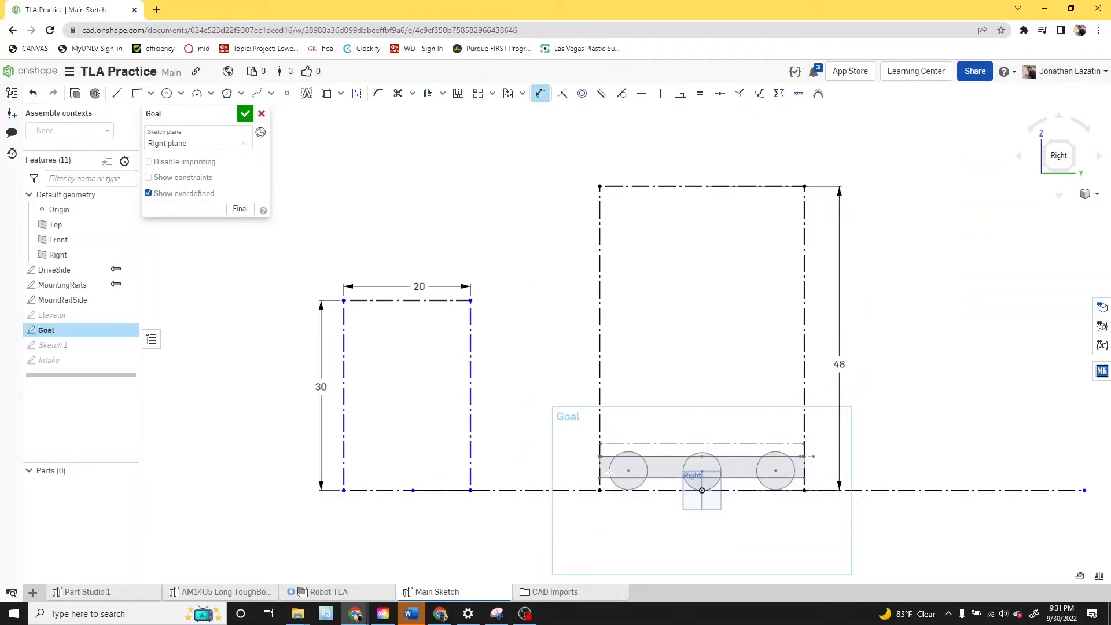
{"action": "key", "text": "g"}
{"action": "left_click", "coordinate": [544, 491]}
{"action": "key", "text": "Escape"}
{"action": "left_click", "coordinate": [565, 491]}
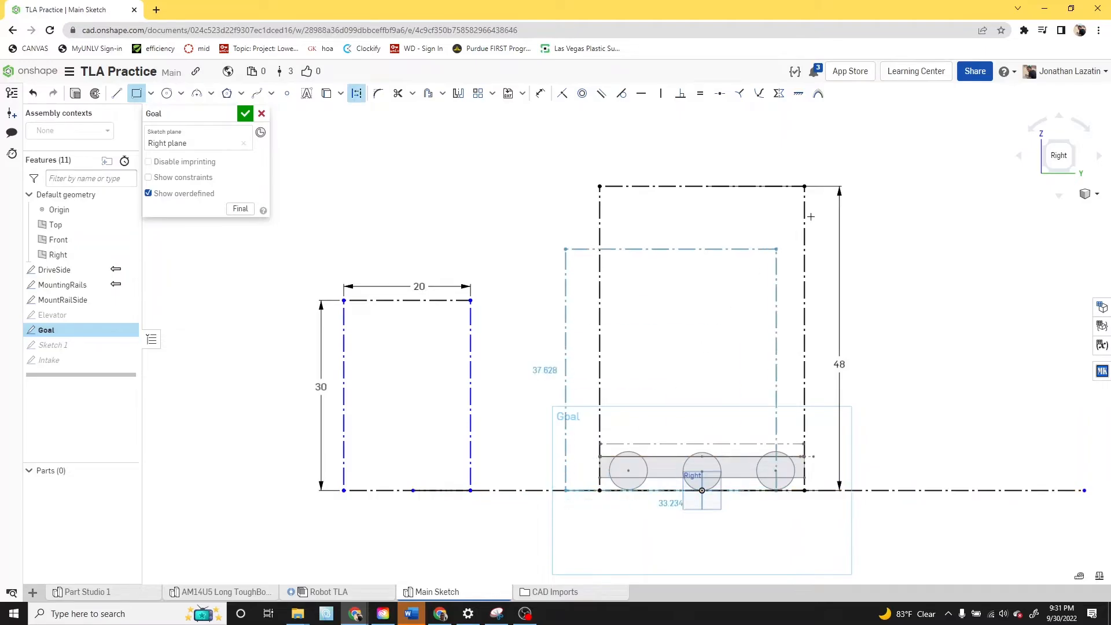
{"action": "left_click", "coordinate": [895, 141]}
- Dimension the gap between the inner and outer rectangles on the side facing the goal as 16 in
{"action": "key", "text": "d"}
{"action": "left_click", "coordinate": [600, 328]}
{"action": "left_click", "coordinate": [566, 348]}
{"action": "left_click", "coordinate": [586, 366]}
{"action": "type", "text": "16"}
{"action": "key", "text": "Return"}
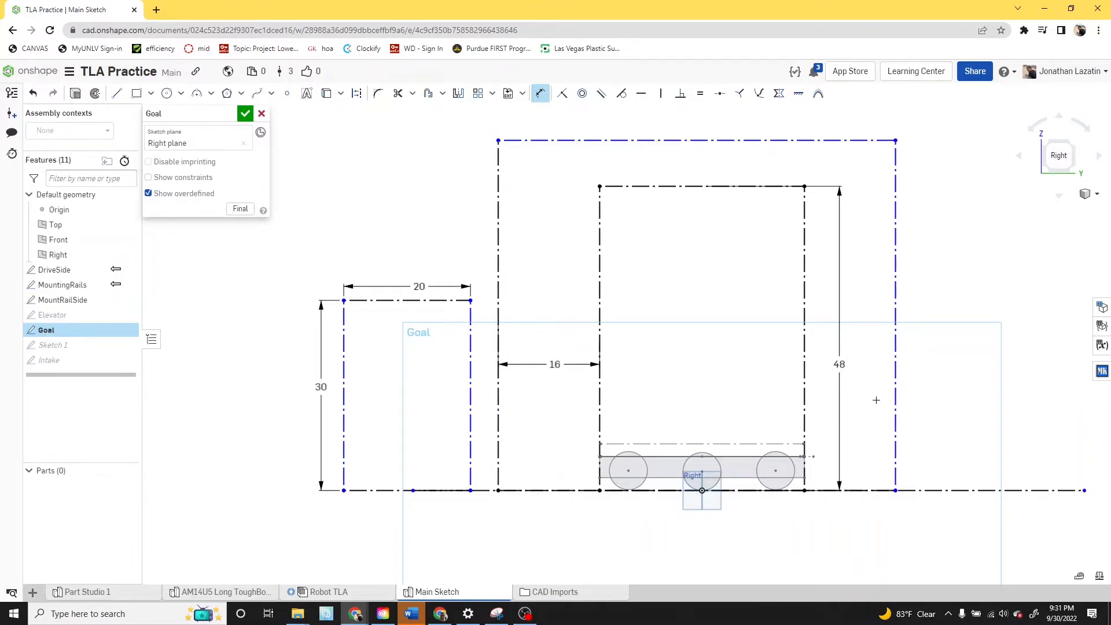
- Set the gap between the inner and outer rectangles on the side away from the goal to 16 in
{"action": "left_click", "coordinate": [896, 396]}
{"action": "left_click", "coordinate": [805, 405]}
{"action": "left_click", "coordinate": [848, 418]}
{"action": "type", "text": "16"}
{"action": "key", "text": "Return"}
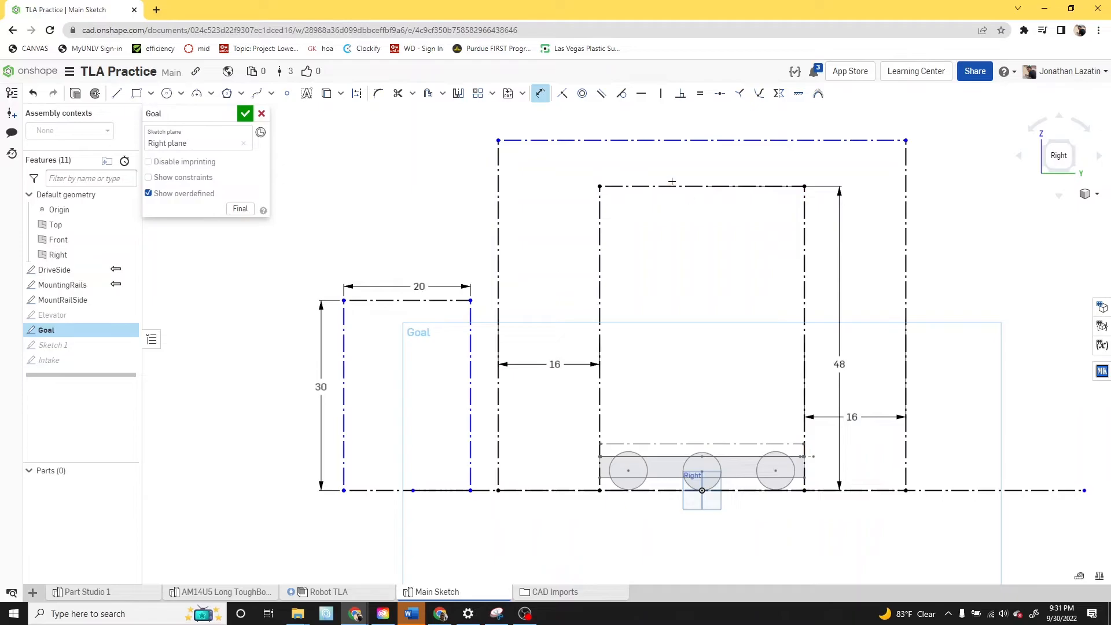
- Dimension the vertical gap between the top edges of the inner and outer rectangles as 24 in
{"action": "left_click", "coordinate": [710, 187]}
{"action": "left_click", "coordinate": [753, 140]}
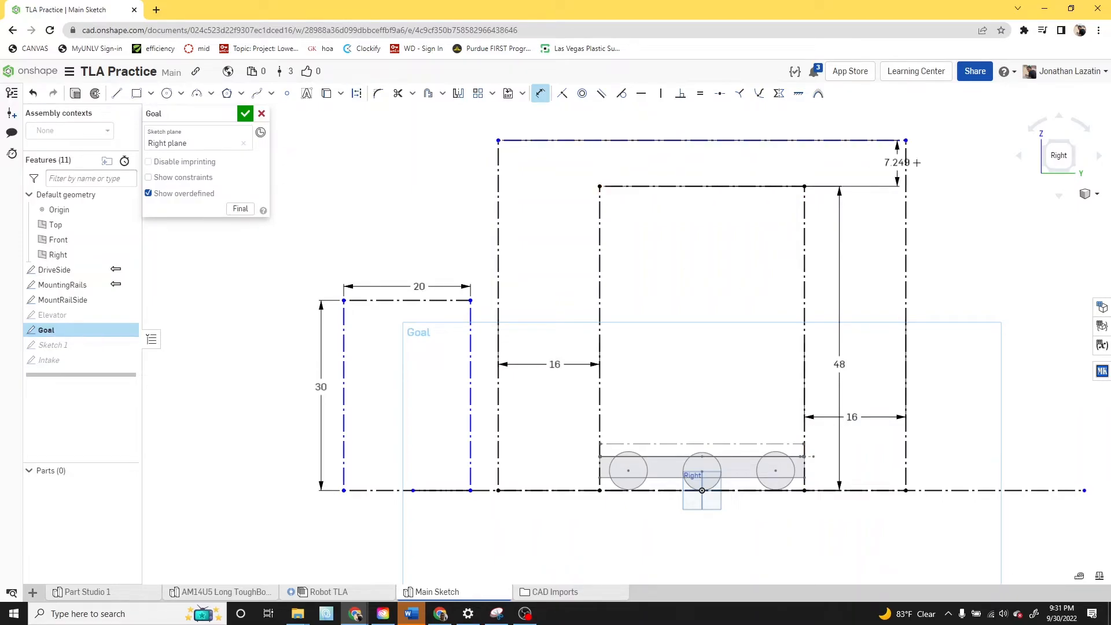
{"action": "left_click", "coordinate": [961, 164]}
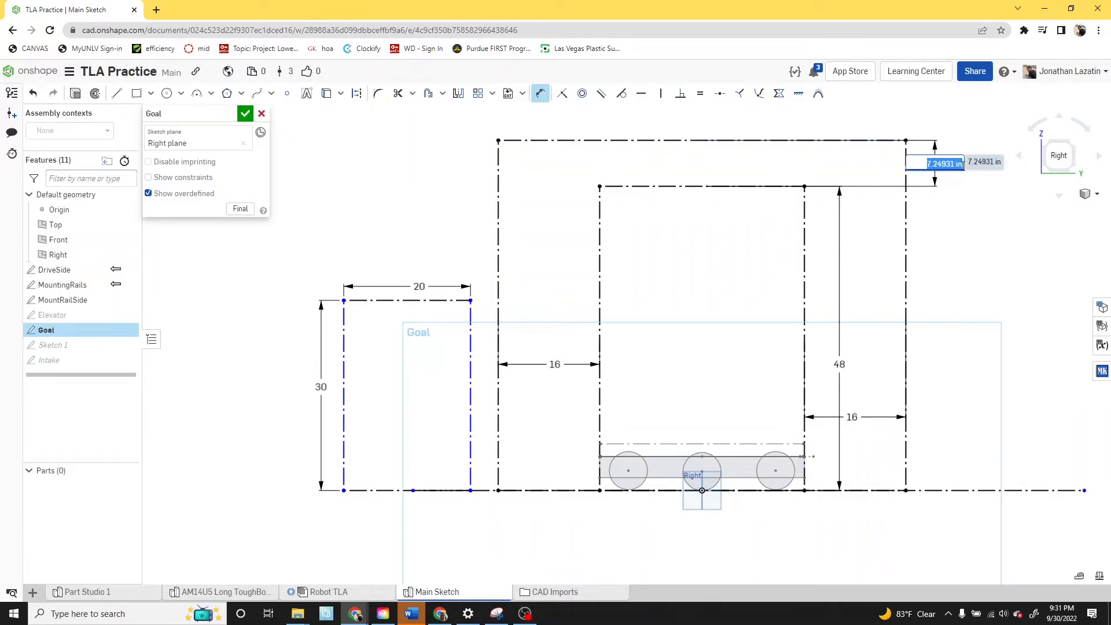
{"action": "type", "text": "2"}
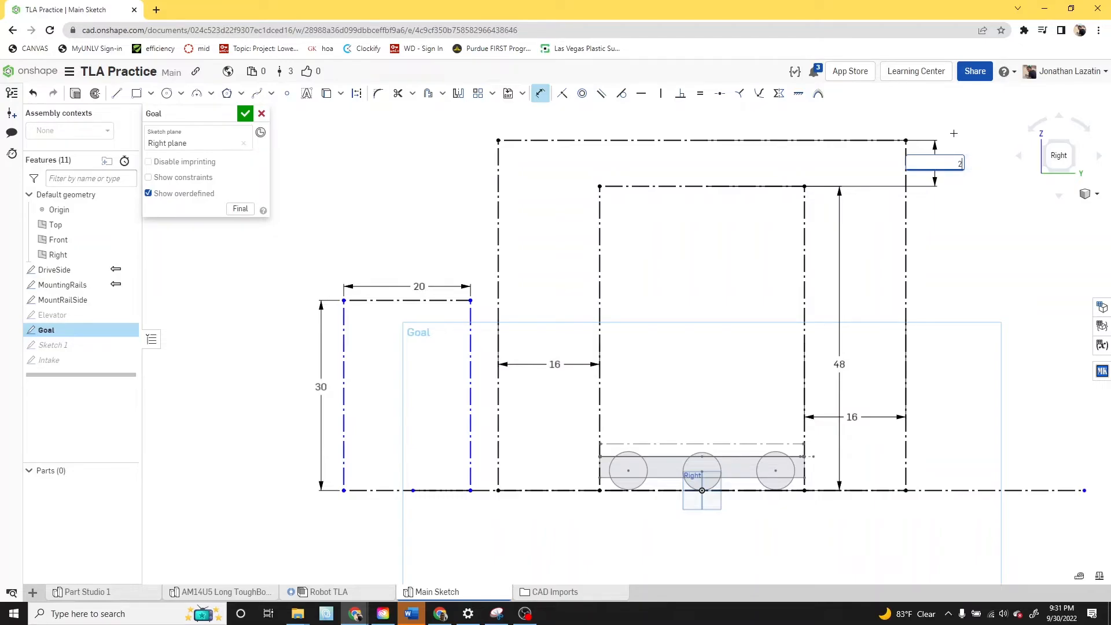
{"action": "type", "text": "4"}
{"action": "key", "text": "Return"}
{"action": "scroll", "coordinate": [950, 232], "scroll_direction": "down", "scroll_amount": 5}
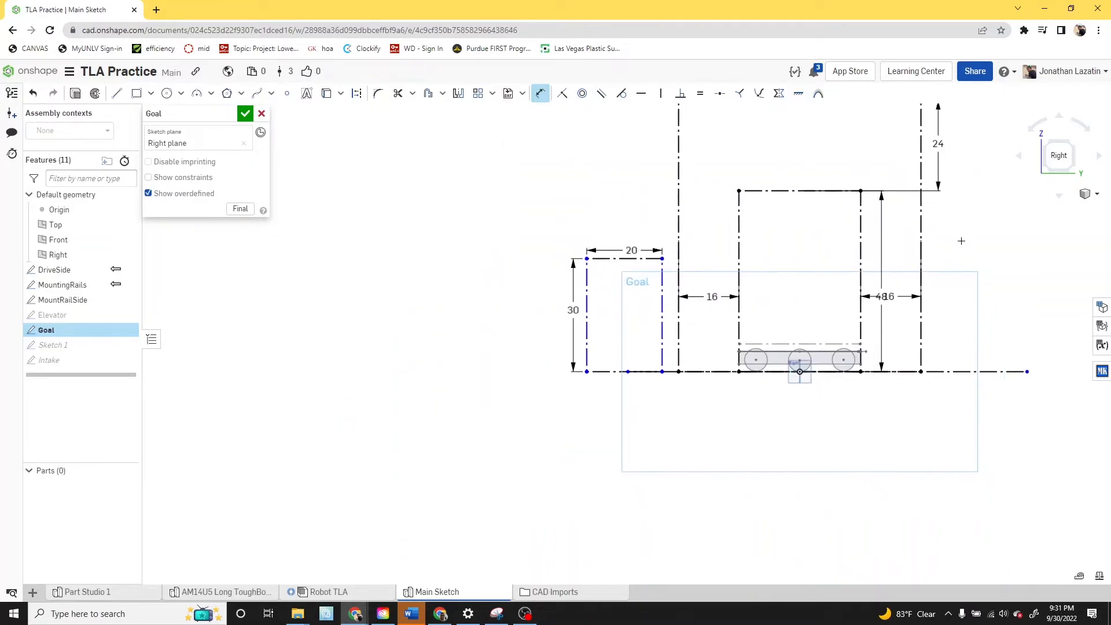
{"action": "scroll", "coordinate": [950, 276], "scroll_direction": "up", "scroll_amount": 3}
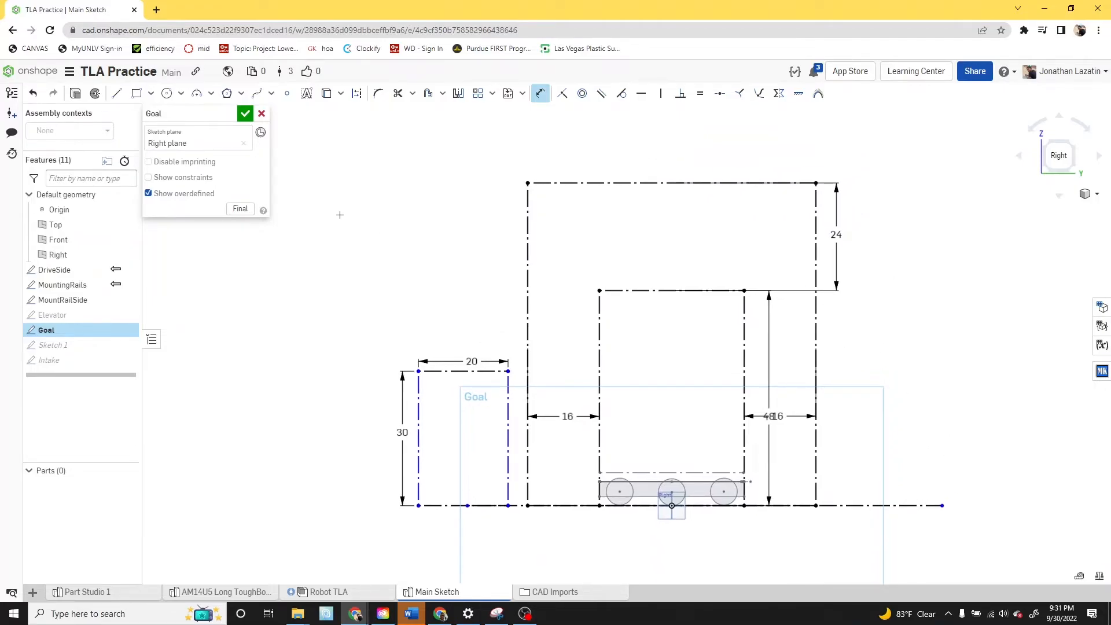
- Draw a tall construction rectangle, about 7 in wide and 69 in high, on the ground line beyond the outer rectangle, opposite the 20 by 30 in rectangle
{"action": "left_click", "coordinate": [137, 93]}
{"action": "key", "text": "q"}
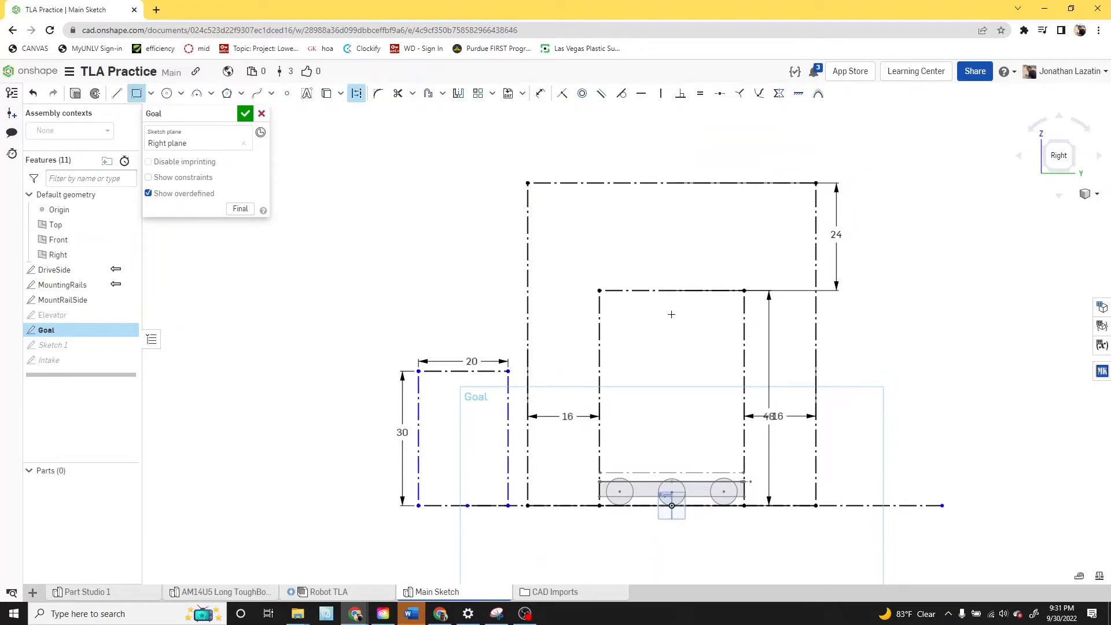
{"action": "left_click", "coordinate": [878, 505]}
{"action": "left_click", "coordinate": [908, 196]}
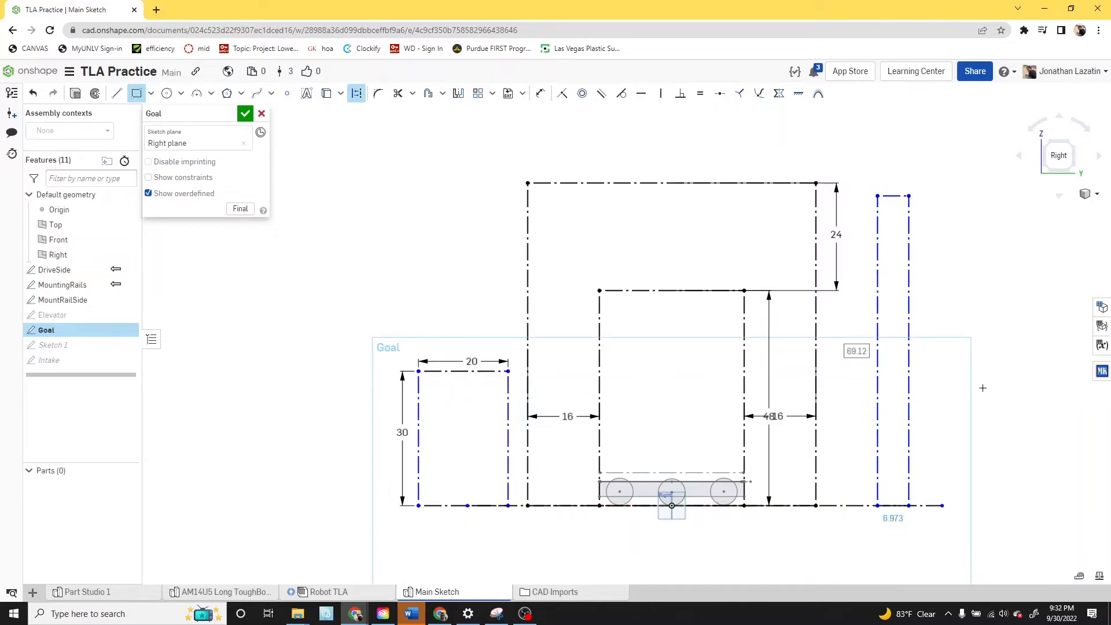
- Draw a vertical construction centerline through the tall narrow rectangle from its top edge midpoint to the ground line
{"action": "key", "text": "d"}
{"action": "left_click", "coordinate": [167, 93]}
{"action": "key", "text": "q"}
{"action": "key", "text": "q"}
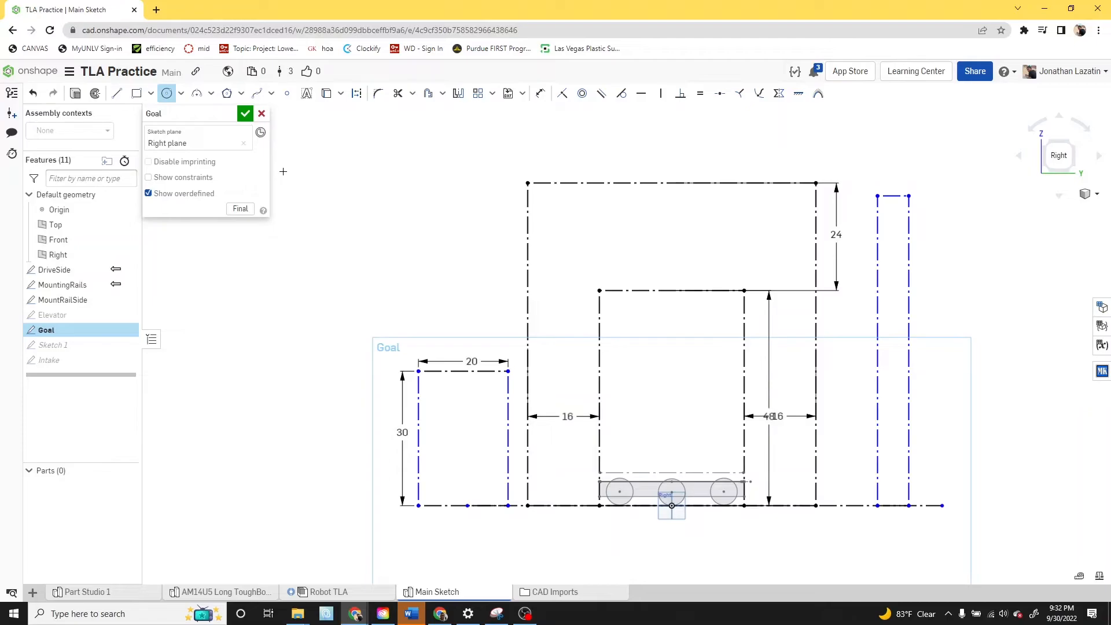
{"action": "key", "text": "l"}
- Draw a construction circle on the centerline near the top of the narrow rectangle and set its diameter to 2 in
{"action": "key", "text": "q"}
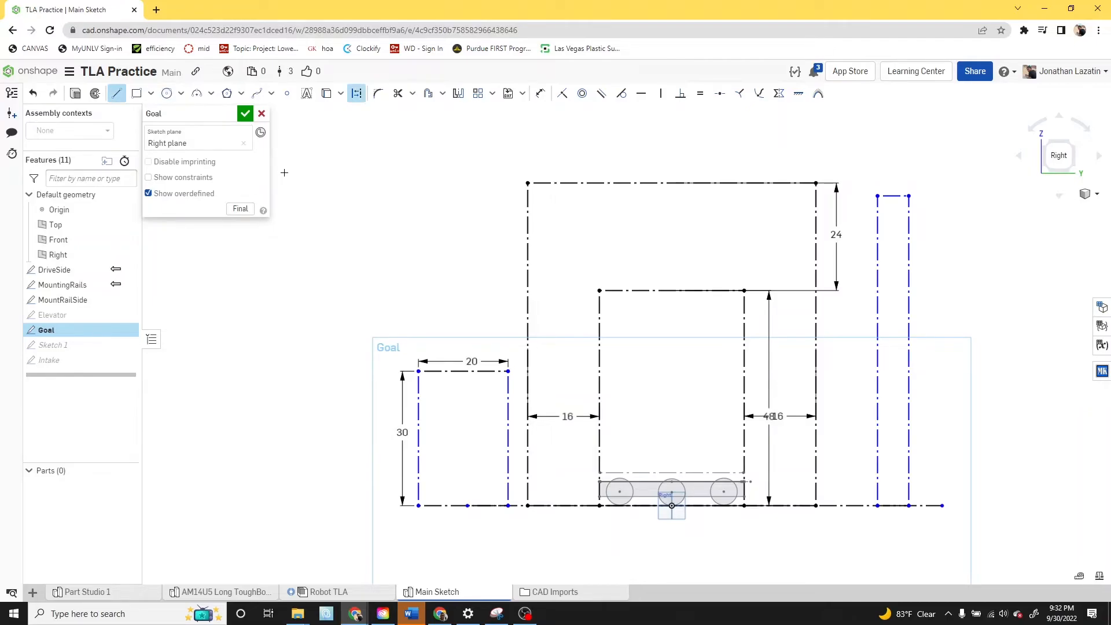
{"action": "left_click_drag", "start_coordinate": [892, 197], "coordinate": [893, 506]}
{"action": "key", "text": "c"}
{"action": "key", "text": "q"}
{"action": "scroll", "coordinate": [893, 232], "scroll_direction": "up", "scroll_amount": 3}
{"action": "left_click", "coordinate": [893, 220]}
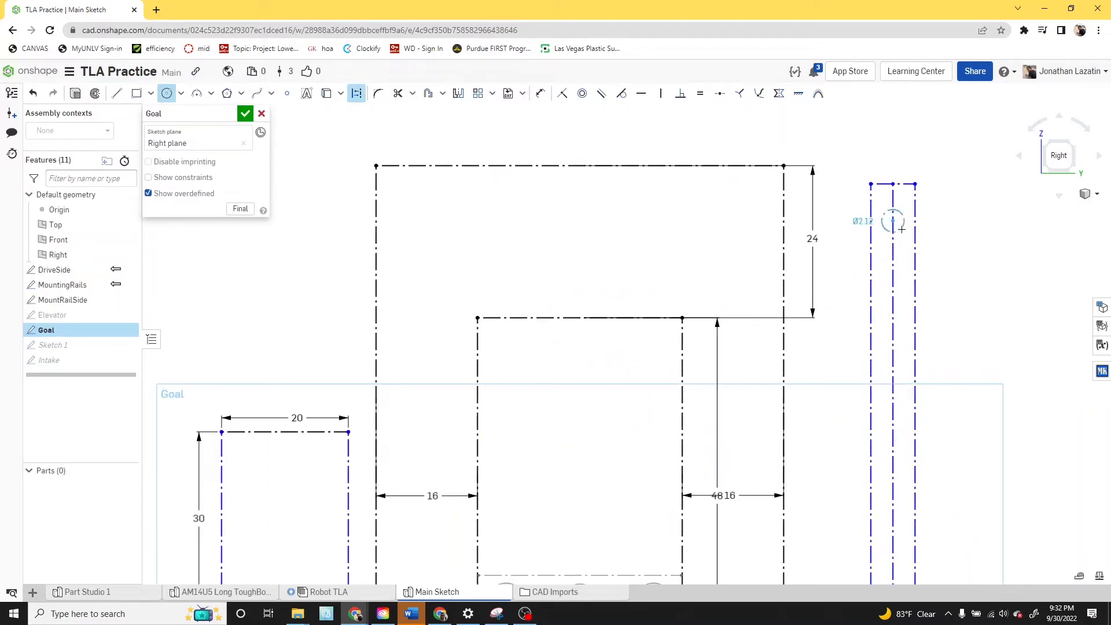
{"action": "left_click", "coordinate": [906, 230]}
{"action": "key", "text": "d"}
{"action": "left_click", "coordinate": [907, 221]}
{"action": "left_click", "coordinate": [959, 220]}
{"action": "type", "text": "2"}
{"action": "key", "text": "Return"}
- Dimension the height of the circle's lower edge above the ground line as 5 ft
{"action": "scroll", "coordinate": [895, 223], "scroll_direction": "up", "scroll_amount": 3}
{"action": "key", "text": "d"}
{"action": "left_click", "coordinate": [897, 219]}
{"action": "scroll", "coordinate": [896, 219], "scroll_direction": "down", "scroll_amount": 5}
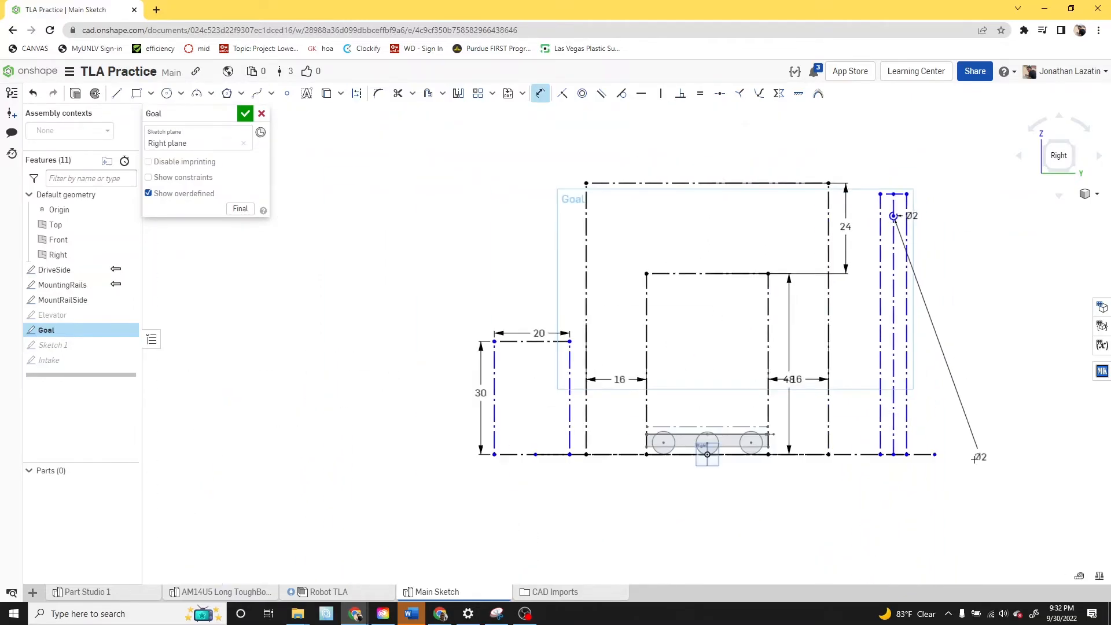
{"action": "scroll", "coordinate": [905, 455], "scroll_direction": "up", "scroll_amount": 3}
{"action": "left_click", "coordinate": [893, 451]}
{"action": "scroll", "coordinate": [932, 339], "scroll_direction": "down", "scroll_amount": 5}
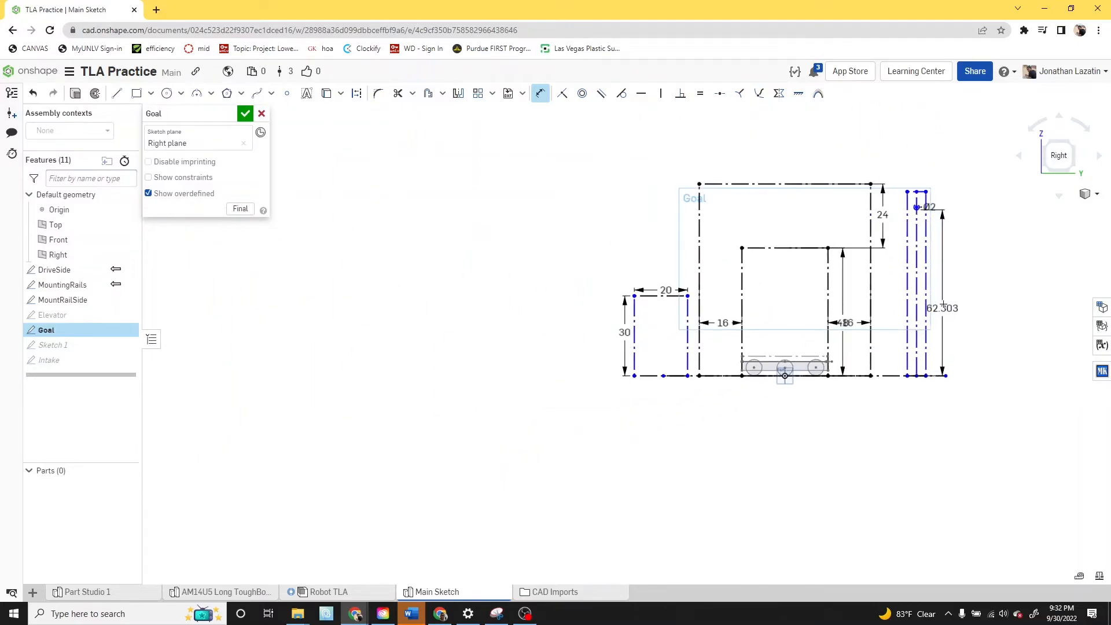
{"action": "scroll", "coordinate": [937, 325], "scroll_direction": "up", "scroll_amount": 3}
{"action": "left_click", "coordinate": [944, 303]}
{"action": "type", "text": "5ft"}
{"action": "key", "text": "Return"}
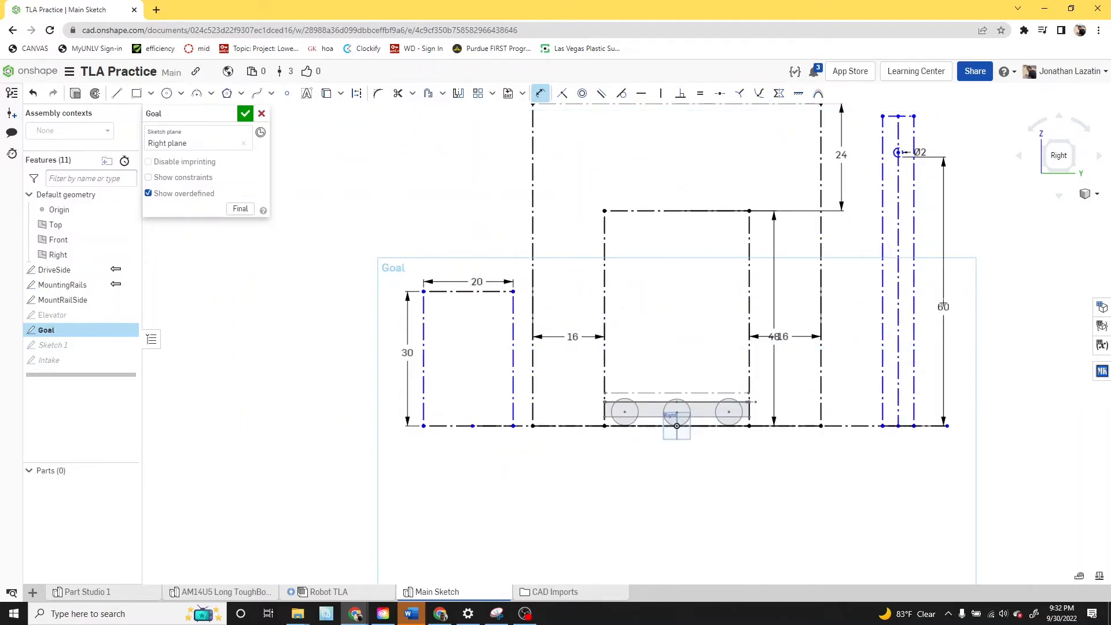
- Dimension the width of the tall narrow rectangle as 4 in along its top edge
{"action": "scroll", "coordinate": [906, 191], "scroll_direction": "up", "scroll_amount": 3}
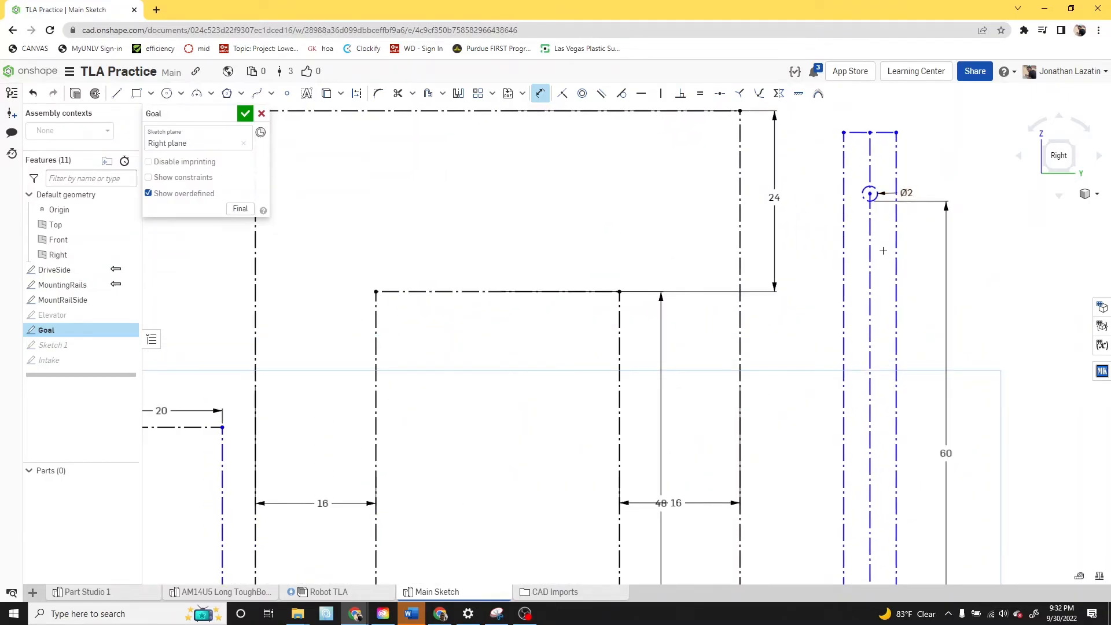
{"action": "scroll", "coordinate": [884, 243], "scroll_direction": "up", "scroll_amount": 1}
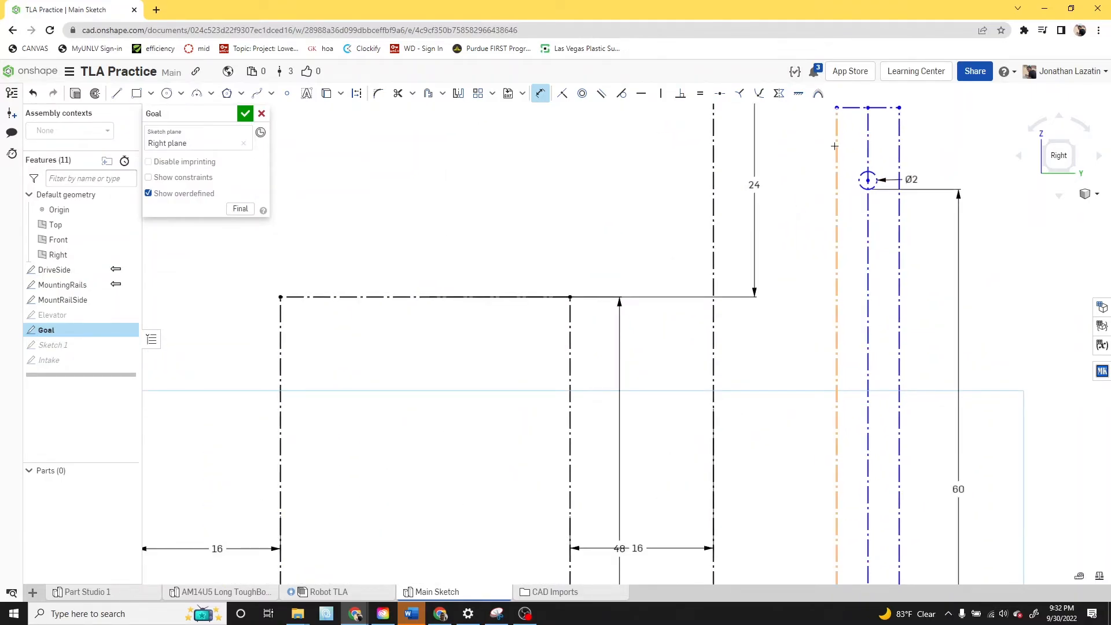
{"action": "scroll", "coordinate": [875, 109], "scroll_direction": "down", "scroll_amount": 3}
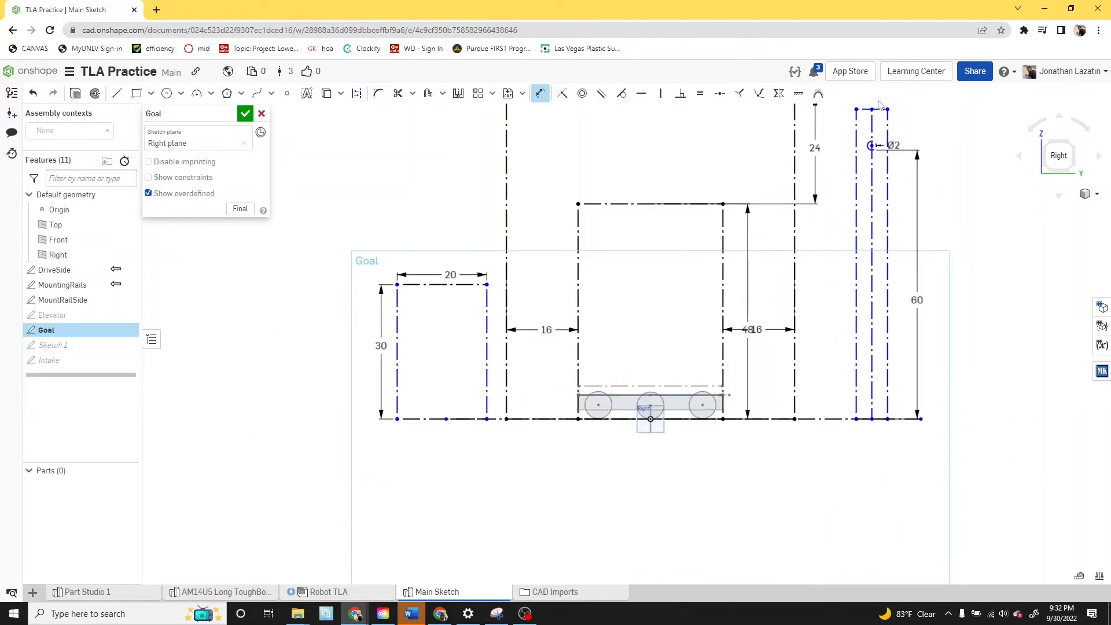
{"action": "key", "text": "d"}
{"action": "left_click", "coordinate": [878, 109]}
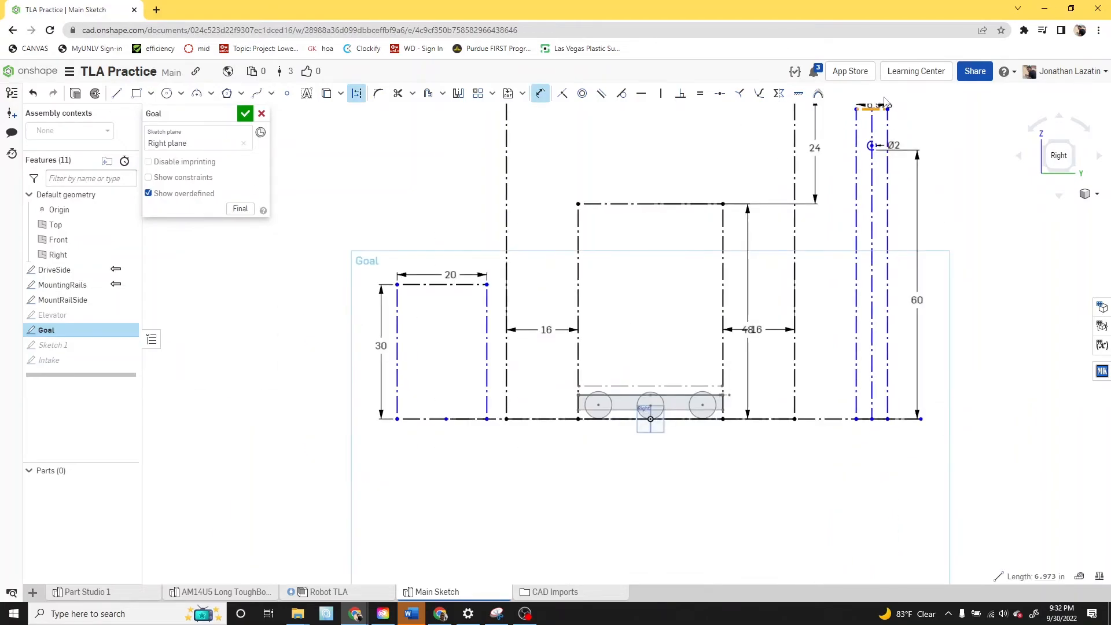
{"action": "middle_click_drag", "start_coordinate": [900, 112], "coordinate": [899, 200]}
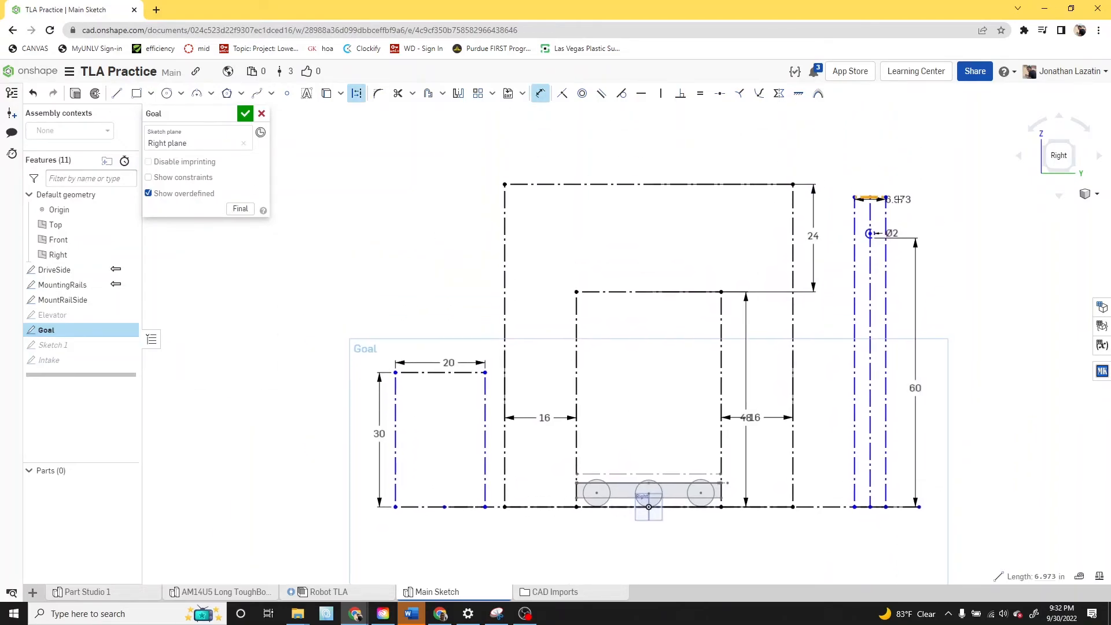
{"action": "left_click", "coordinate": [893, 160]}
{"action": "type", "text": "4"}
{"action": "key", "text": "Return"}
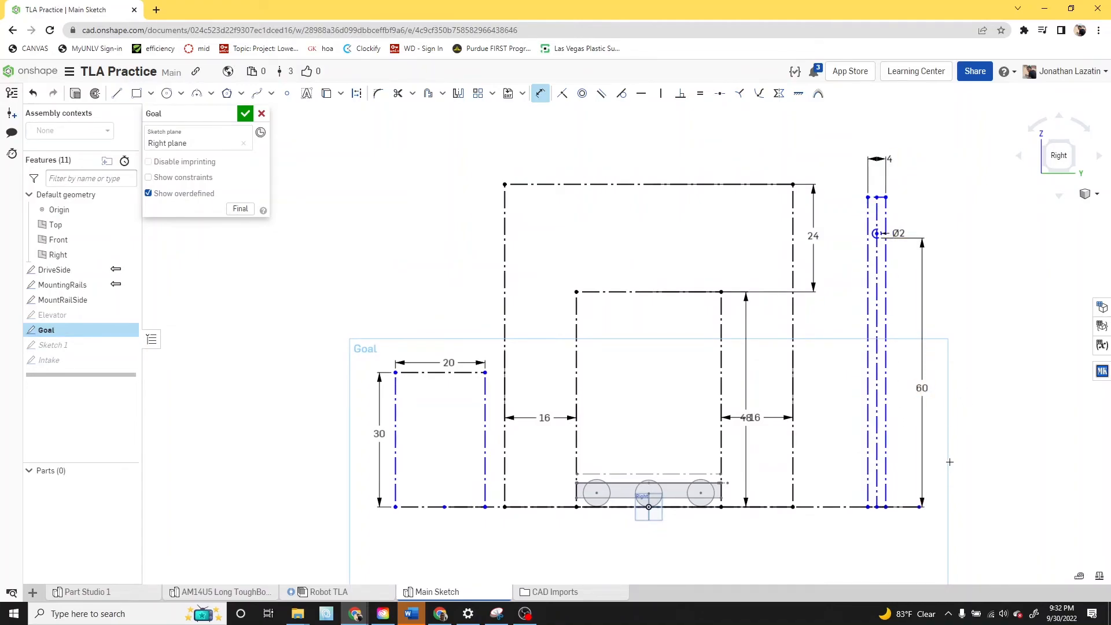
- Dimension the height of the tall narrow rectangle as 65 in
{"action": "left_click", "coordinate": [886, 335]}
{"action": "left_click", "coordinate": [957, 342]}
{"action": "type", "text": "65"}
{"action": "key", "text": "Return"}
{"action": "key", "text": "Escape"}
- Move the tall narrow rectangle with its circle along the ground line, closer to the outer size-limit rectangle
{"action": "left_click_drag", "start_coordinate": [882, 307], "coordinate": [845, 345]}
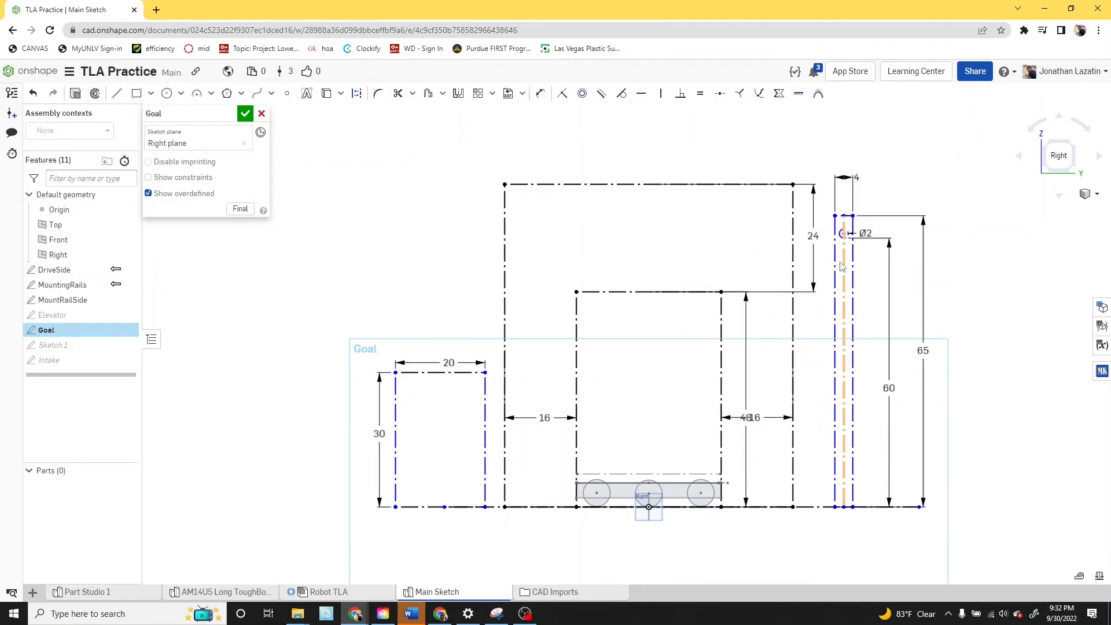
{"action": "scroll", "coordinate": [839, 260], "scroll_direction": "up", "scroll_amount": 3}
{"action": "scroll", "coordinate": [861, 227], "scroll_direction": "up", "scroll_amount": 2}
{"action": "scroll", "coordinate": [846, 239], "scroll_direction": "down", "scroll_amount": 5}
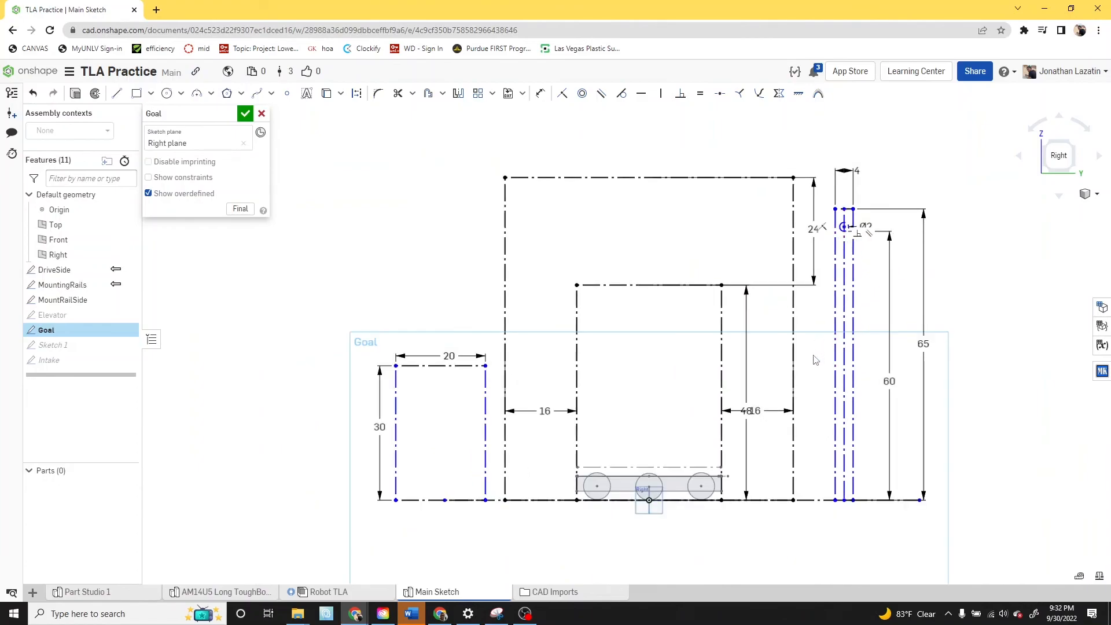